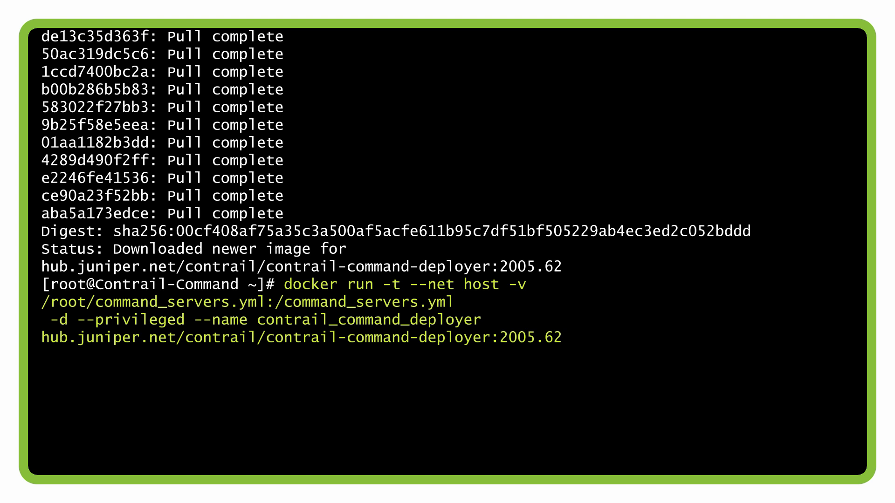
# Step: Start the Contrail Command deployer container and follow its output with docker logs -f contrail_command_deployer
pyautogui.press('Return')
pyautogui.write('docker')
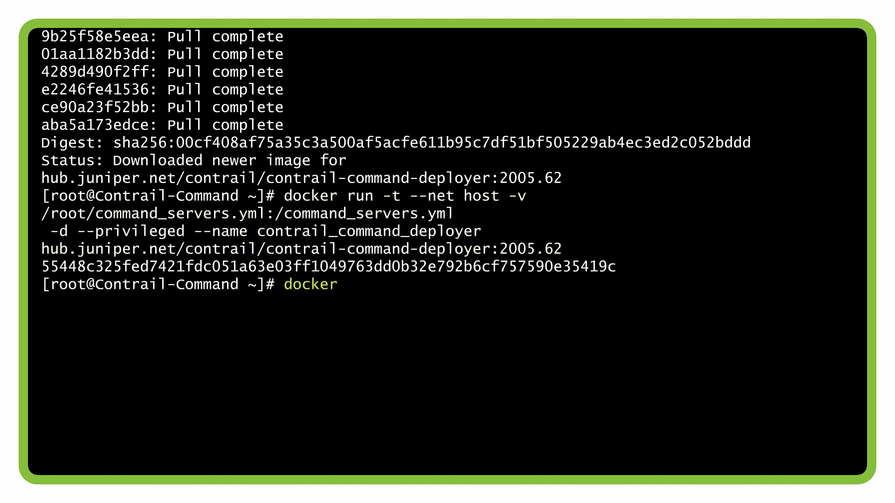
pyautogui.write(' logs -f contrail_command_deployer')
pyautogui.press('Return')
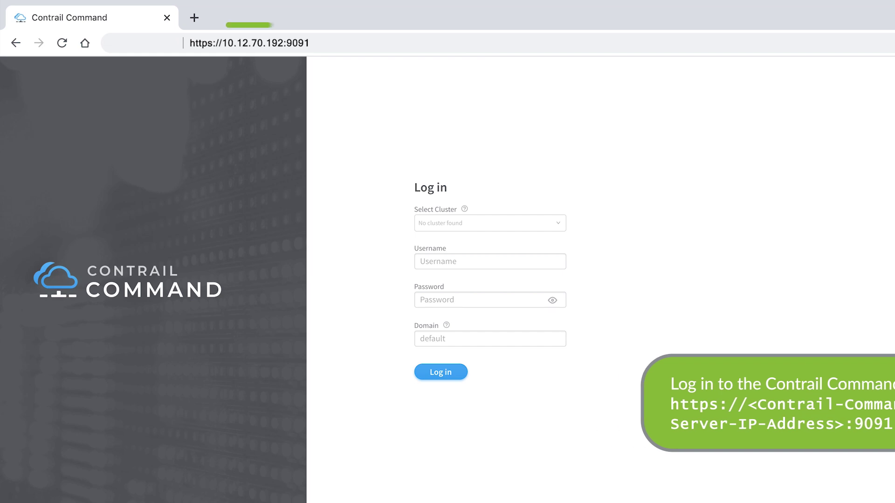
# Step: Log in to Contrail Command as admin with the administrator password
pyautogui.click(438, 261)
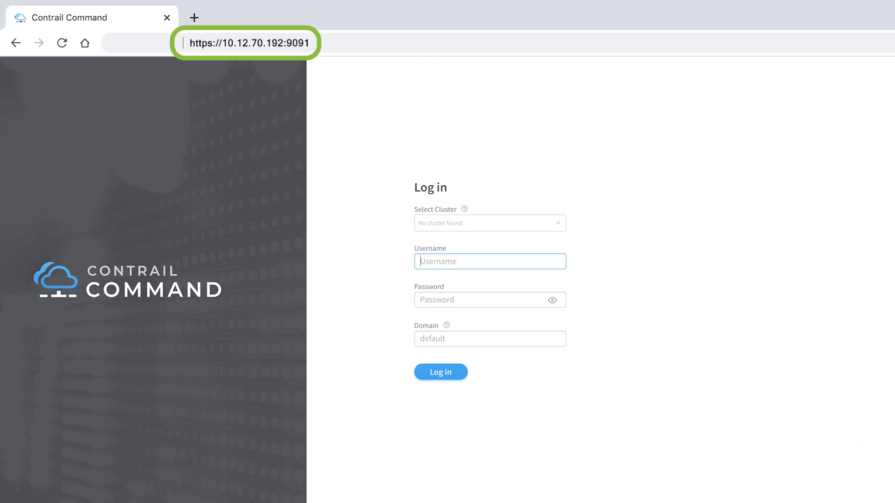
pyautogui.write('admin')
pyautogui.click(439, 301)
pyautogui.write('•••••••••••')
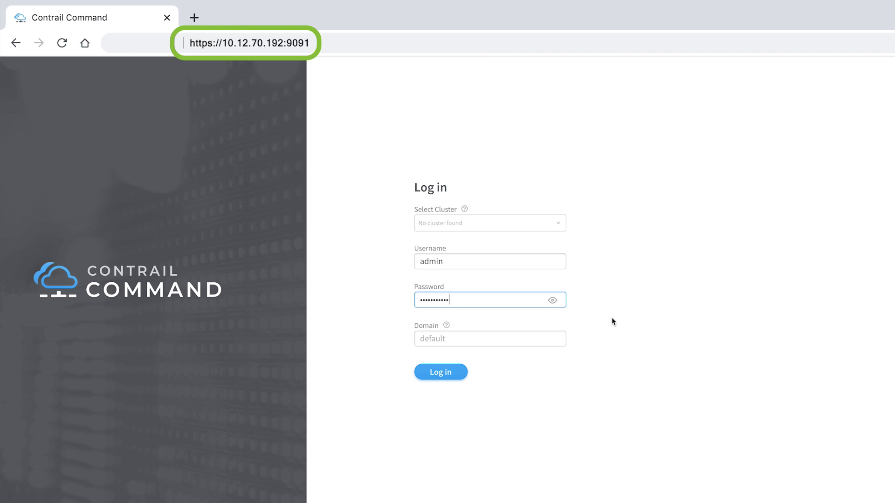
pyautogui.click(450, 371)
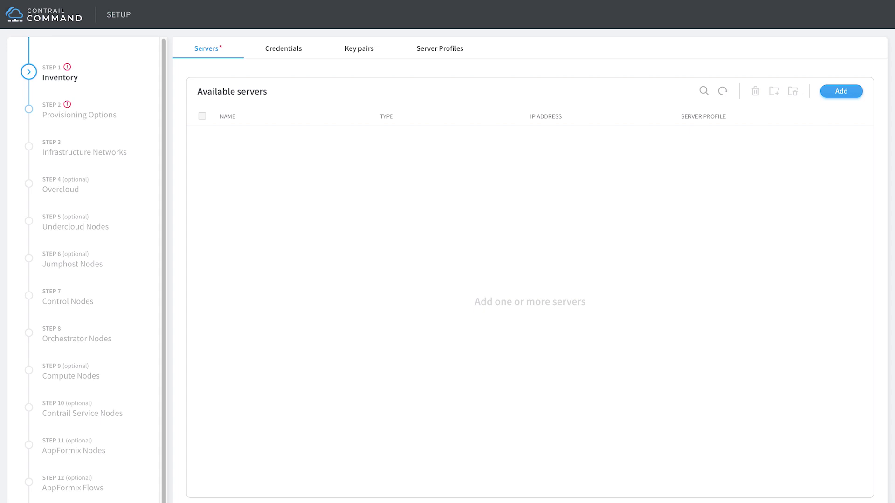
# Step: Create a credential named example-credentials, entering and confirming its SSH password
pyautogui.click(289, 50)
pyautogui.click(844, 93)
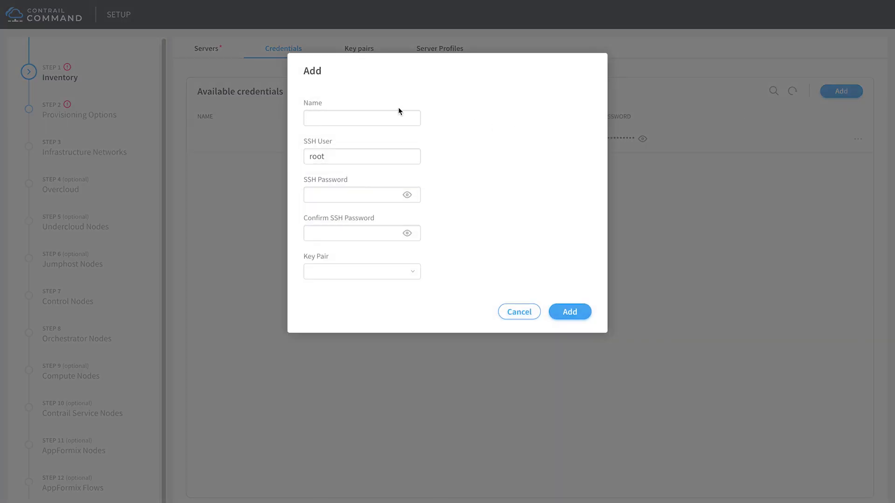
pyautogui.click(362, 118)
pyautogui.write('example-credentials')
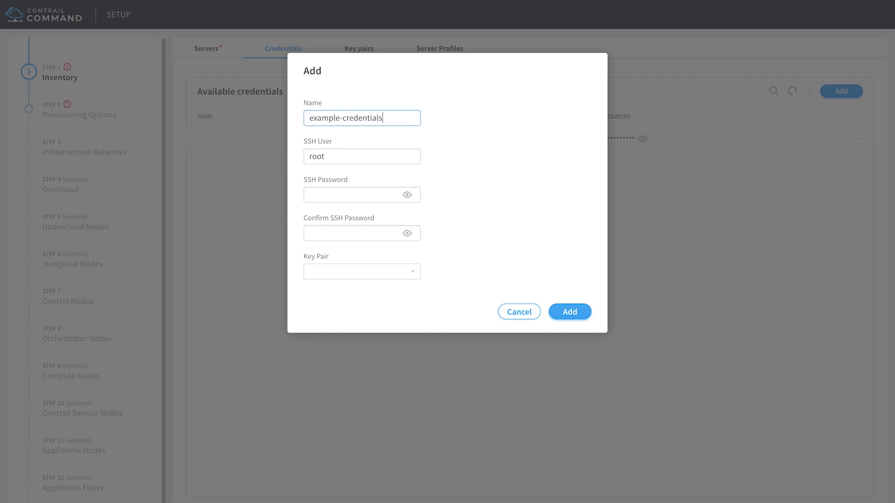
pyautogui.press('Tab')
pyautogui.press('Tab')
pyautogui.write('•••••••••••')
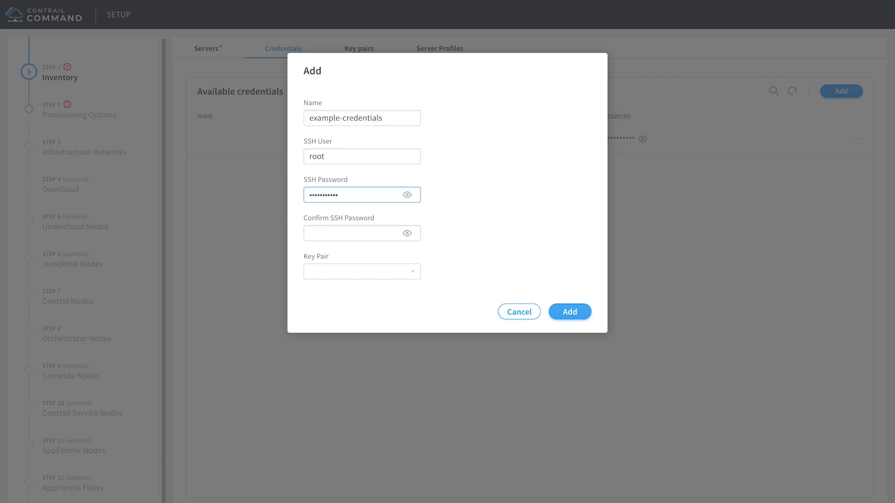
pyautogui.press('Tab')
pyautogui.write('•••••••••••')
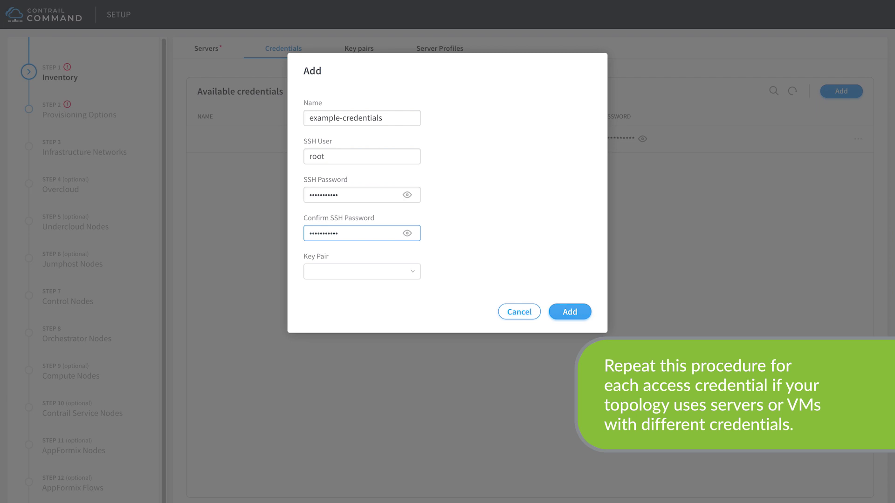
pyautogui.click(571, 314)
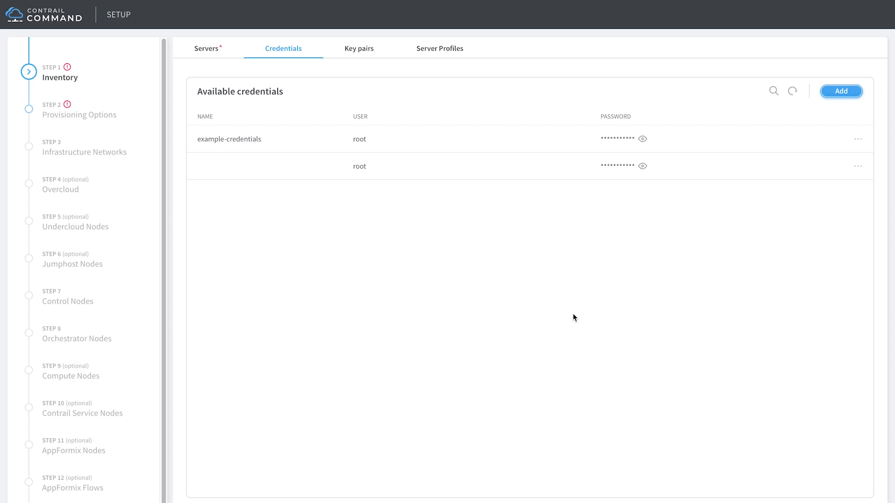
# Step: Begin a detailed server entry: hostname contrail-cluster, IP 10.1.1.2, interface ens224, example-credentials
pyautogui.click(210, 50)
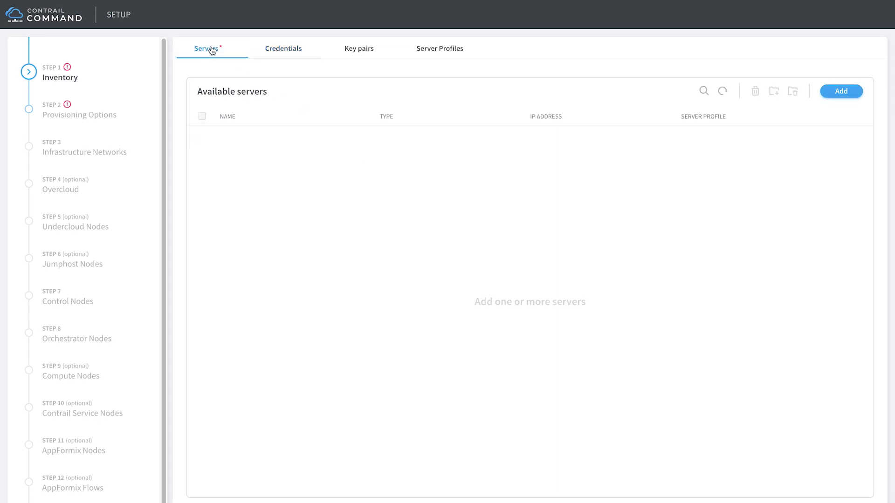
pyautogui.click(842, 92)
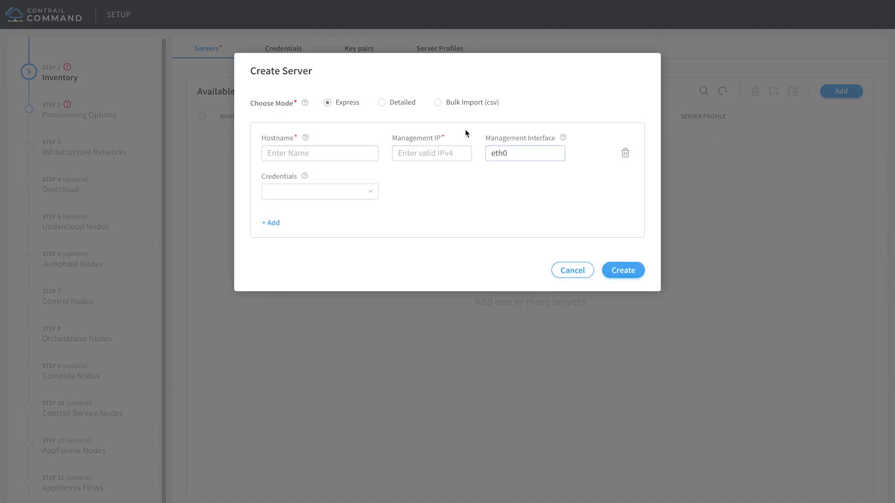
pyautogui.click(382, 102)
pyautogui.click(292, 169)
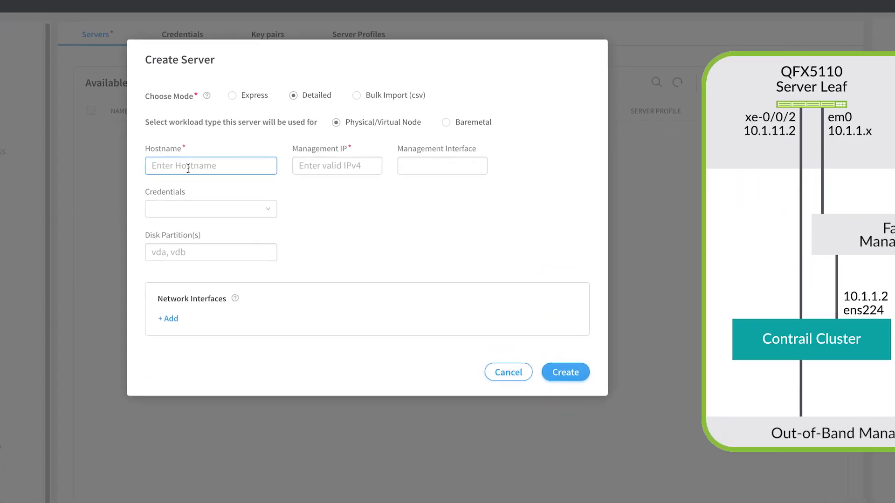
pyautogui.write('contrail-cluster')
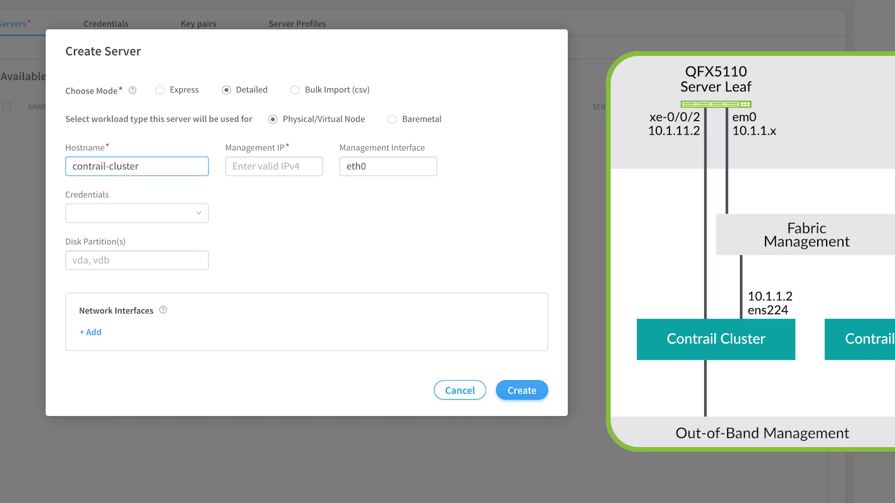
pyautogui.press('Tab')
pyautogui.write('10.1.1.2')
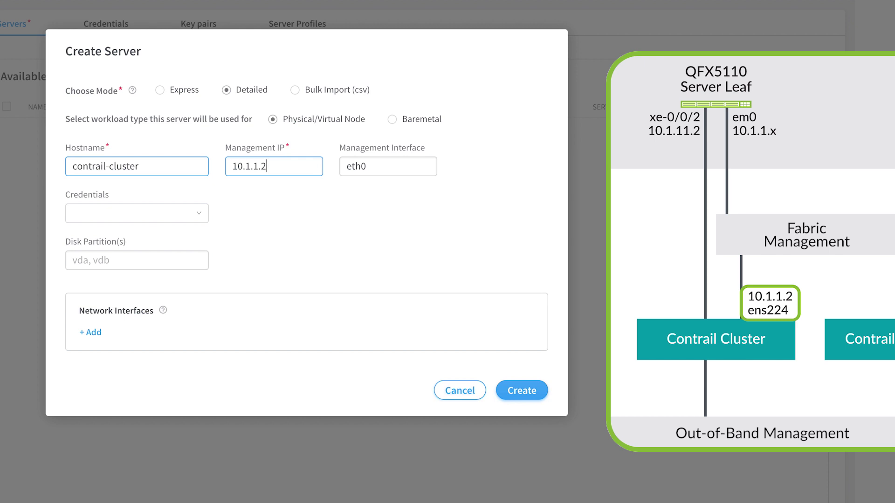
pyautogui.press('Tab')
pyautogui.write('ens224')
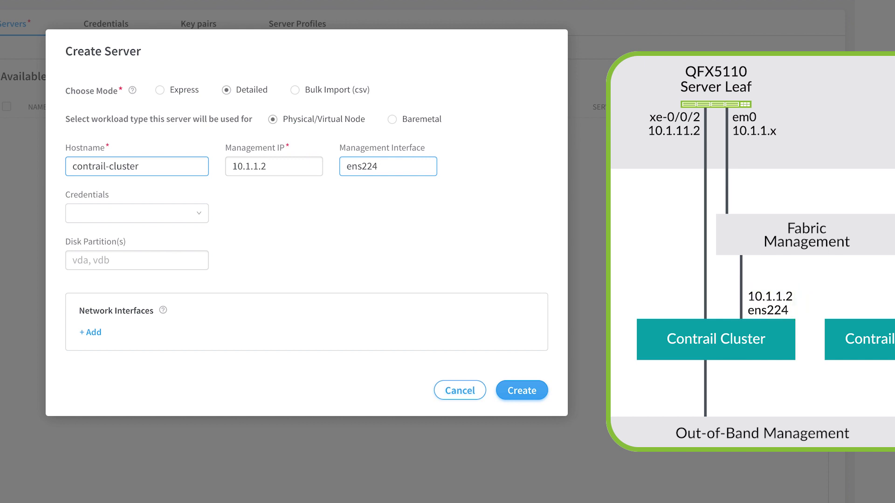
pyautogui.click(182, 214)
pyautogui.click(197, 263)
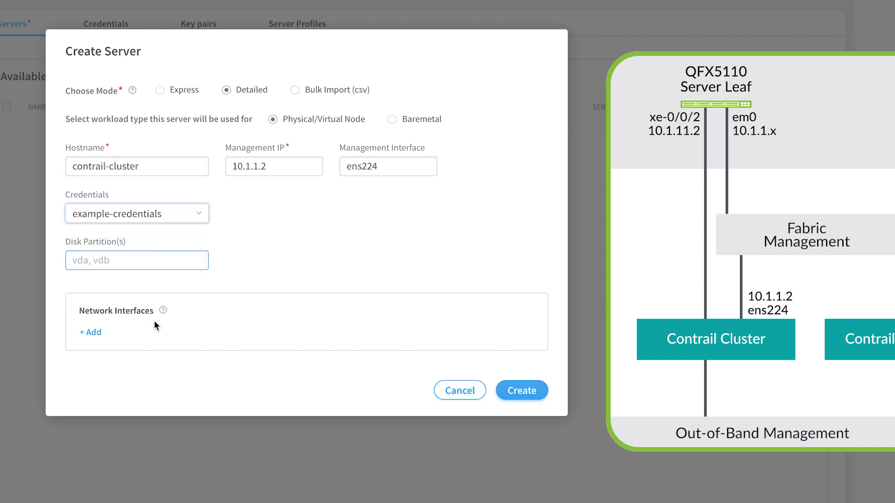
# Step: Add interfaces ens192 (10.12.70.193), ens224 (10.1.1.2), ens256 (10.1.11.1) and create the server
pyautogui.click(93, 291)
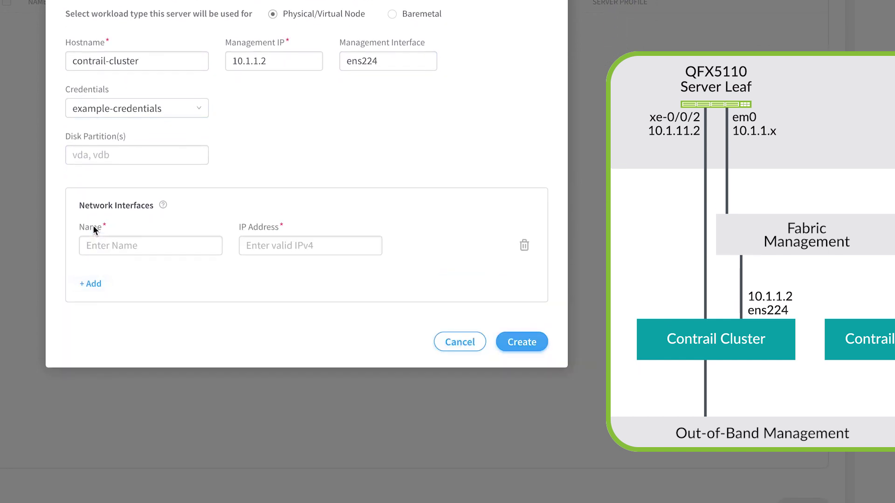
pyautogui.click(97, 309)
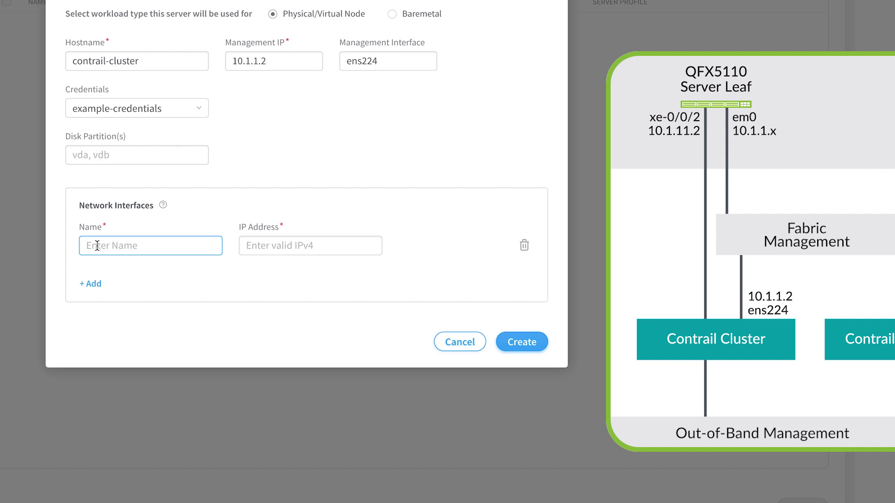
pyautogui.write('ens192')
pyautogui.press('Tab')
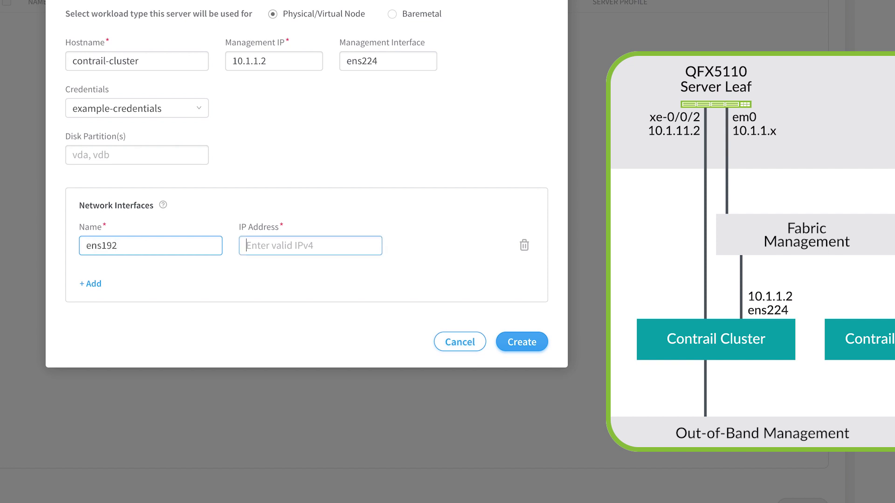
pyautogui.write('10.12.70.193')
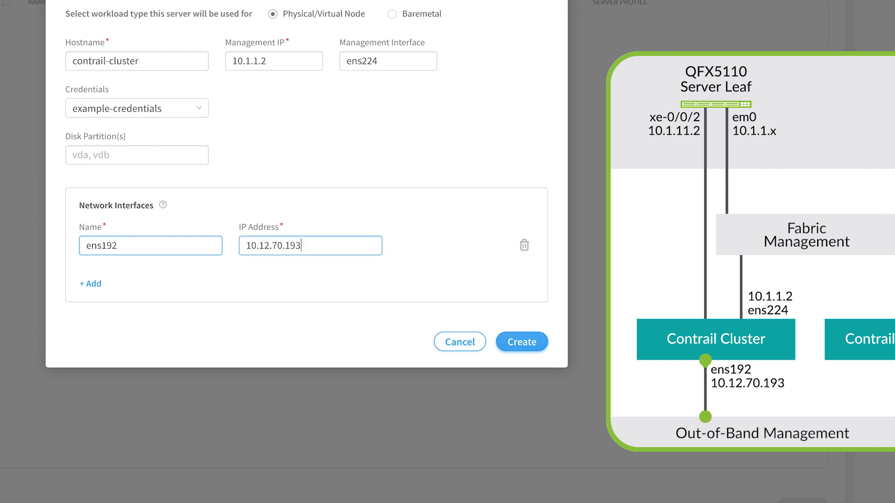
pyautogui.click(91, 283)
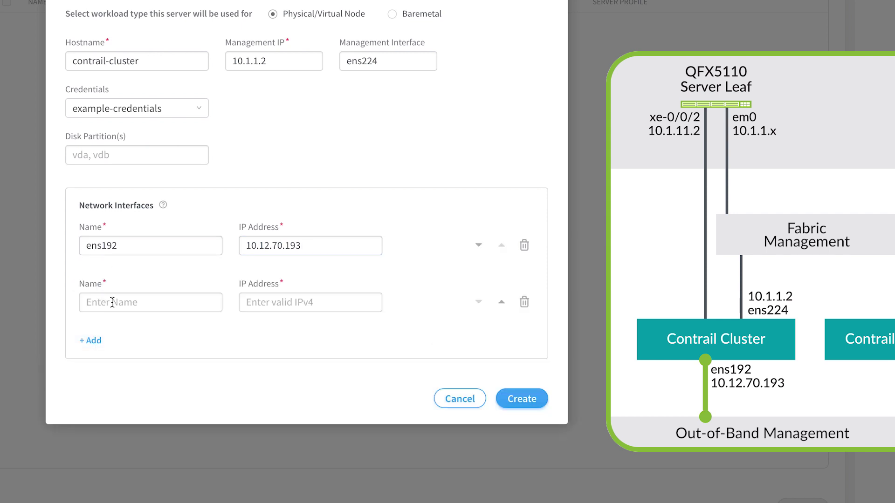
pyautogui.write('ens224')
pyautogui.press('Tab')
pyautogui.write('10.1.1.2')
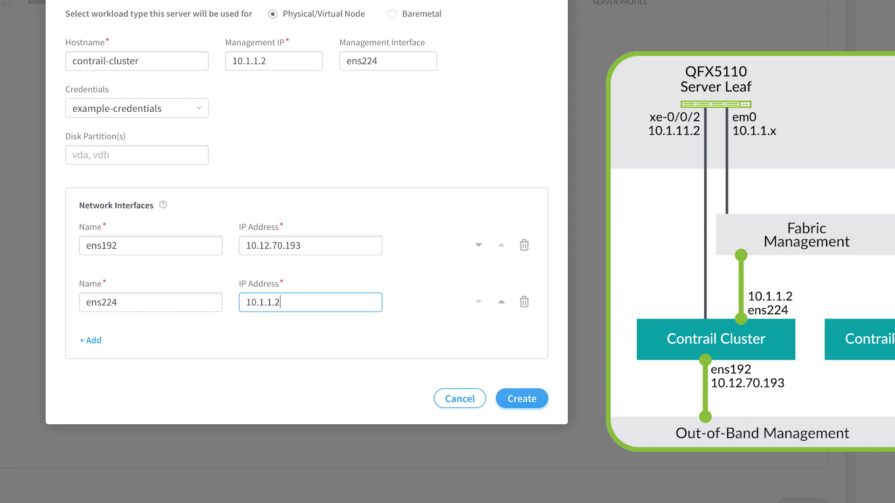
pyautogui.click(91, 341)
pyautogui.write('ens256')
pyautogui.press('Tab')
pyautogui.write('10.1.11.1')
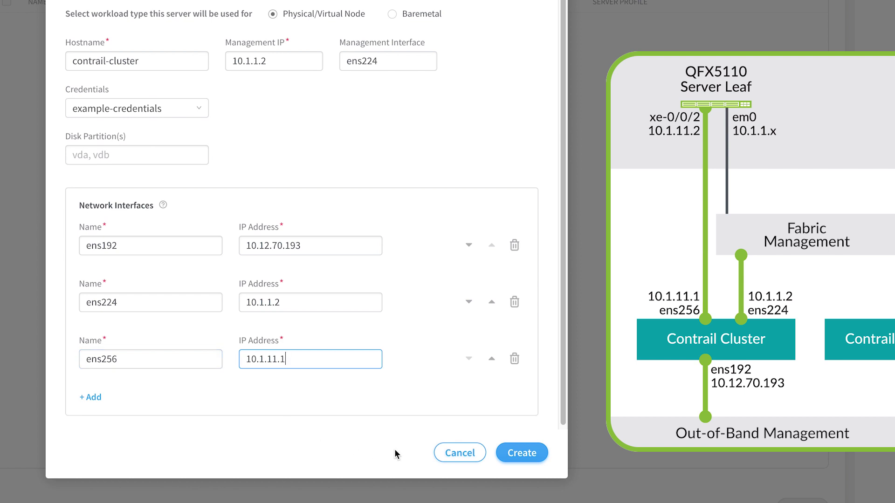
pyautogui.click(524, 452)
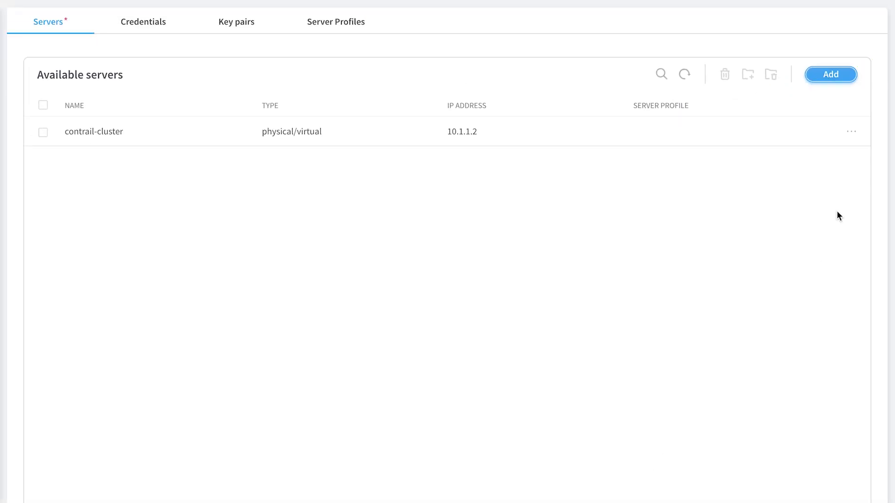
# Step: Begin a detailed server entry: hostname insights, IP 10.1.1.3, interface ens224, example-credentials
pyautogui.click(832, 73)
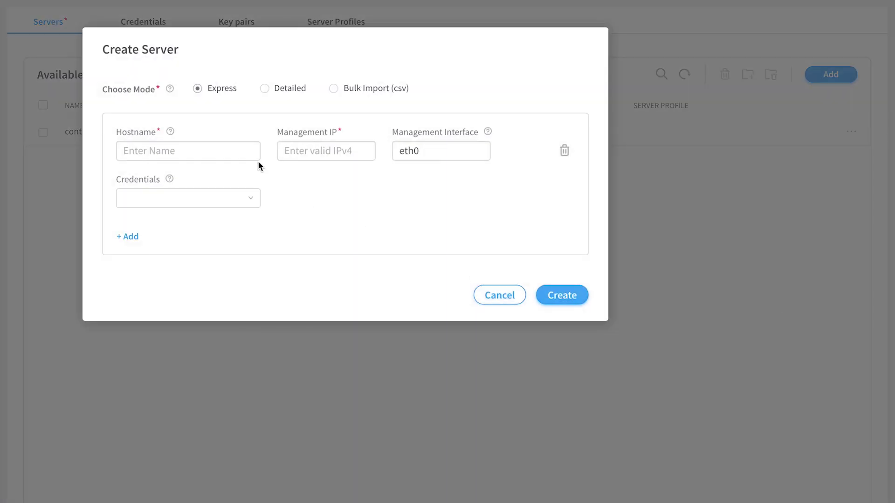
pyautogui.click(264, 89)
pyautogui.click(177, 163)
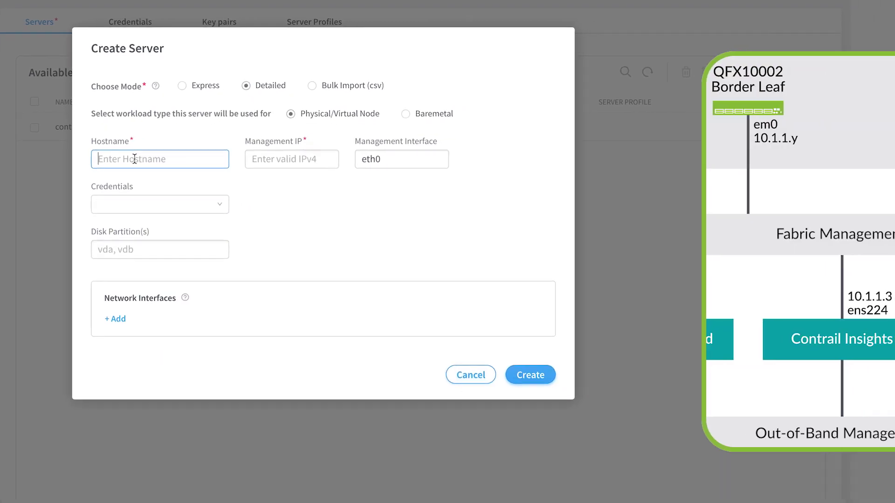
pyautogui.write('insights')
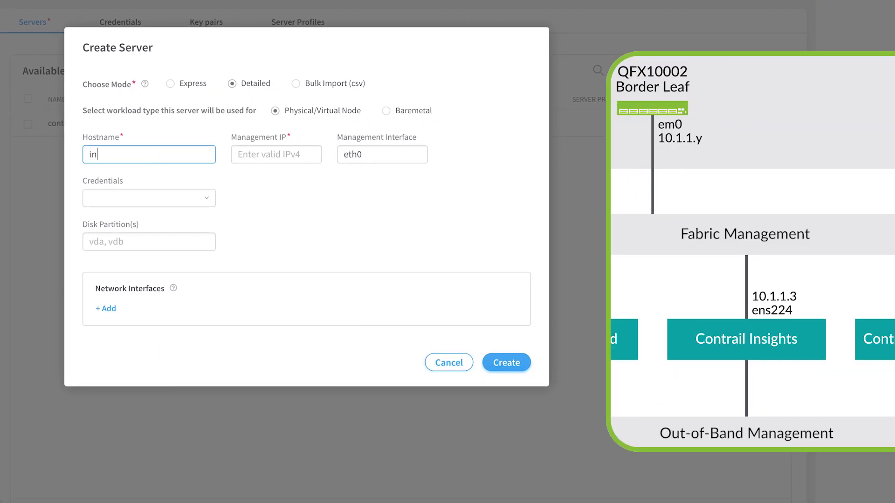
pyautogui.press('Tab')
pyautogui.write('10.1.1.3')
pyautogui.press('Tab')
pyautogui.write('ens224')
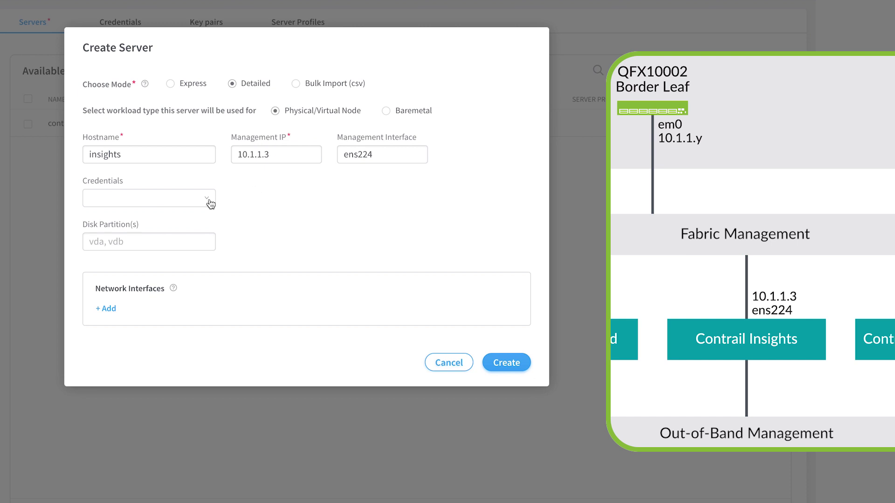
pyautogui.click(208, 200)
pyautogui.click(189, 253)
# Step: Add interfaces ens192 (10.12.70.197) and ens224 (10.1.1.3), then create the insights server
pyautogui.click(106, 309)
pyautogui.write('ens192')
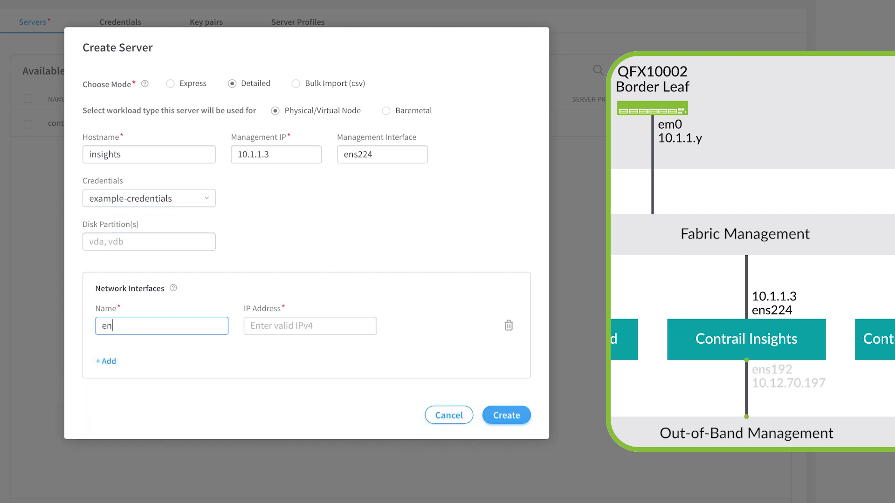
pyautogui.press('Tab')
pyautogui.write('10.12.70.197')
pyautogui.click(106, 361)
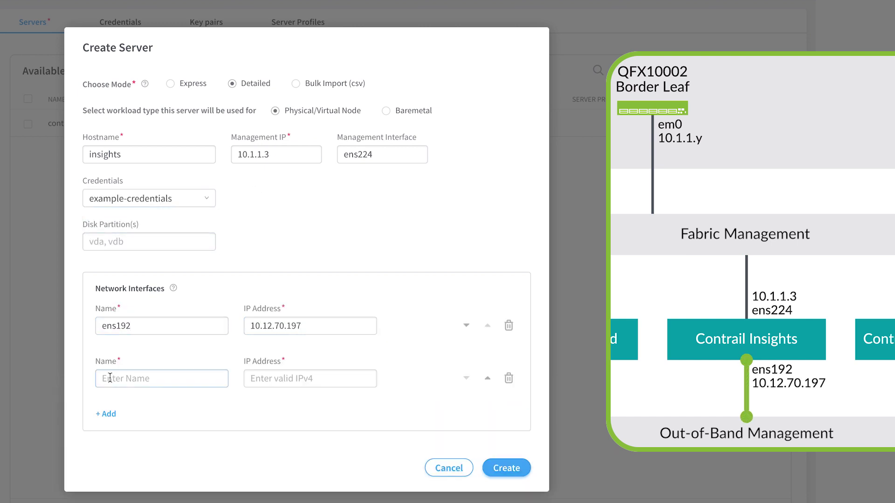
pyautogui.click(110, 378)
pyautogui.write('ens224')
pyautogui.press('Tab')
pyautogui.write('10.1.1.3')
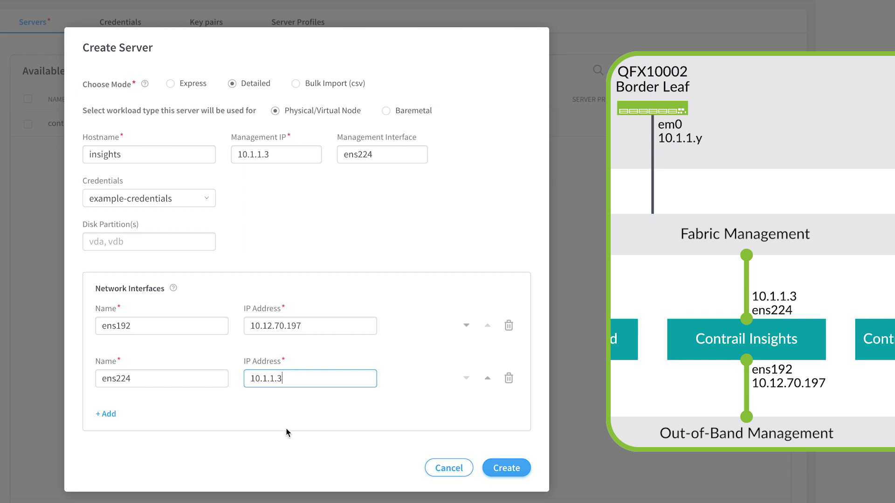
pyautogui.click(508, 472)
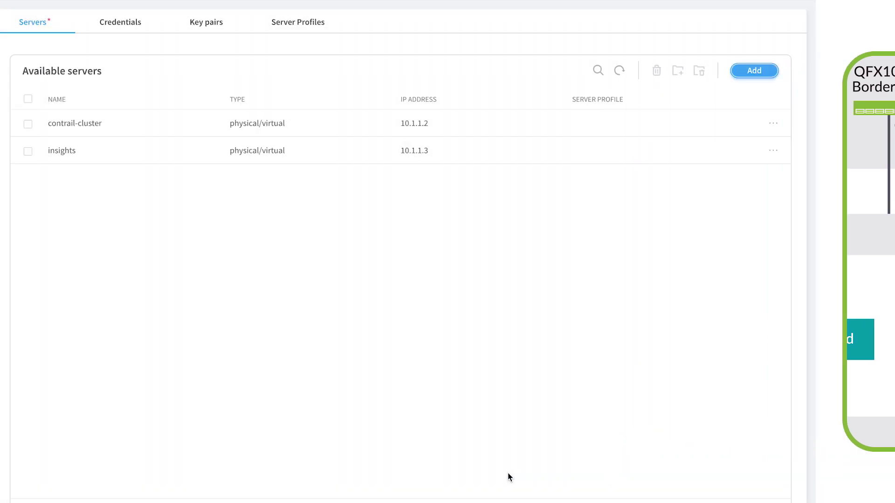
# Step: Begin a detailed server entry: hostname insights-flows, IP 10.1.1.4, interface ens224, example-credentials
pyautogui.click(754, 71)
pyautogui.click(231, 84)
pyautogui.click(150, 154)
pyautogui.write('ins')
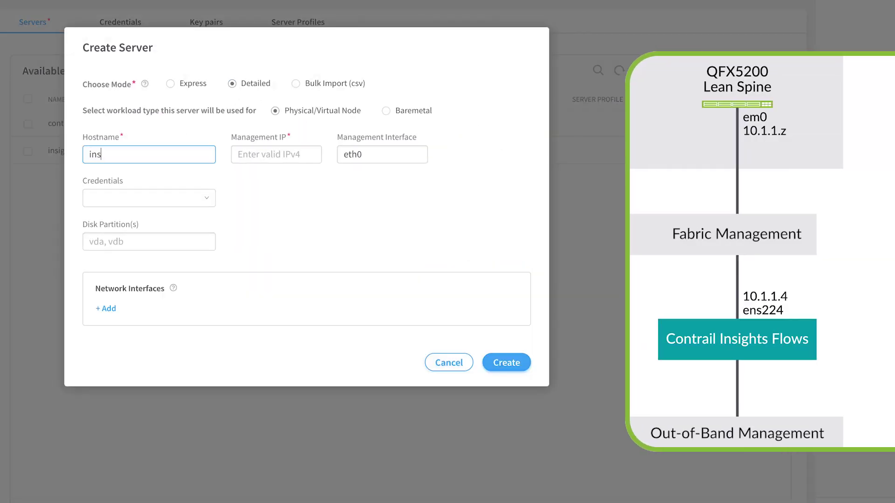
pyautogui.write('ights-flows')
pyautogui.press('Tab')
pyautogui.write('10.1.1.4')
pyautogui.press('Tab')
pyautogui.write('ens224')
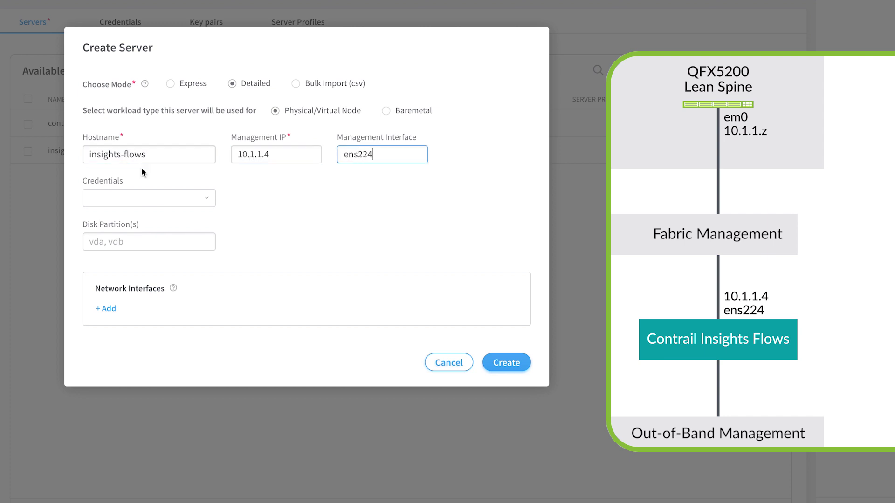
pyautogui.click(186, 198)
pyautogui.click(190, 240)
# Step: Add interfaces ens192 (10.12.70.198) and ens224 (10.1.1.4), then create the insights-flows server
pyautogui.click(106, 308)
pyautogui.write('ens192')
pyautogui.press('Tab')
pyautogui.write('10.12.70.198')
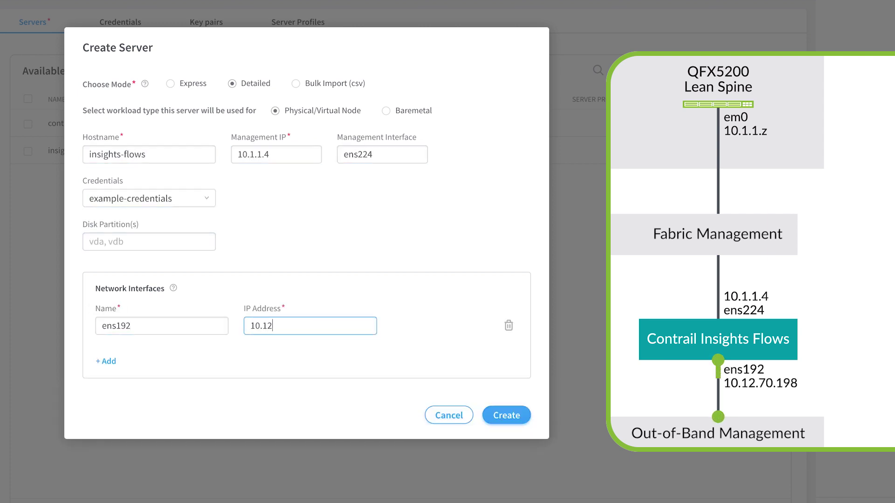
pyautogui.click(106, 361)
pyautogui.write('ens224')
pyautogui.press('Tab')
pyautogui.write('10.1.1.4')
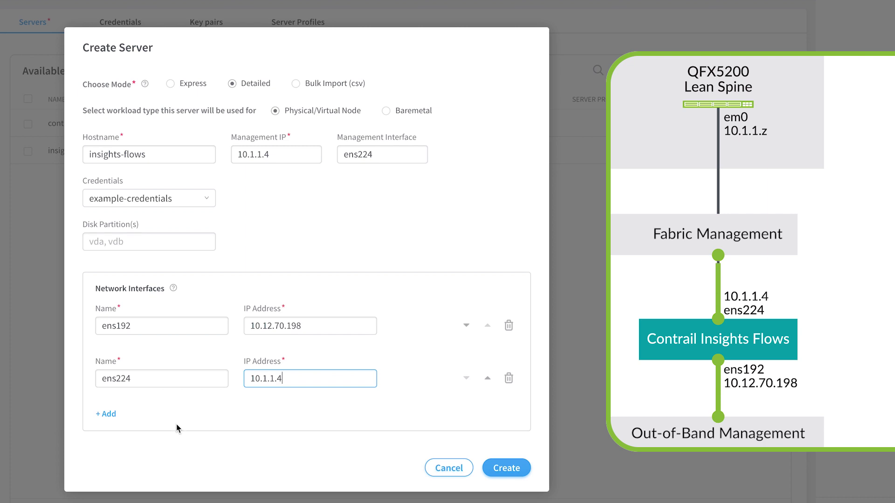
pyautogui.click(518, 468)
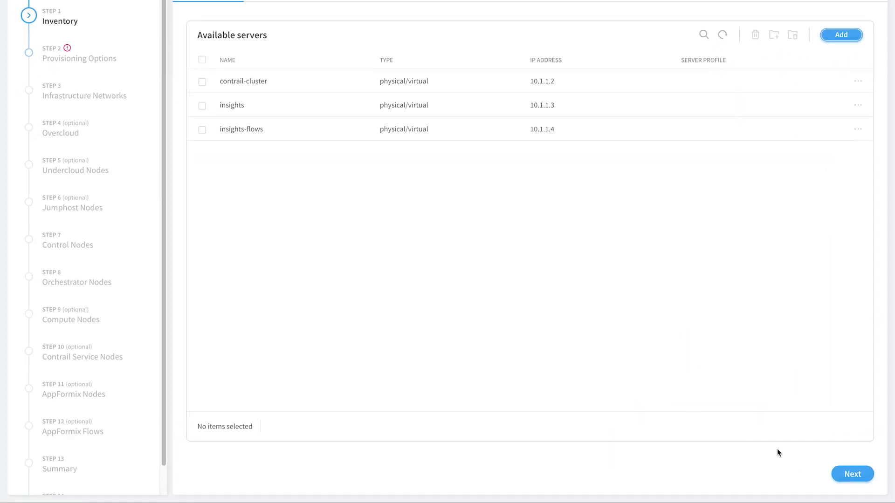
# Step: Set cluster name my-cluster and registry hub.juniper.net/contrail with its username and password
pyautogui.click(851, 474)
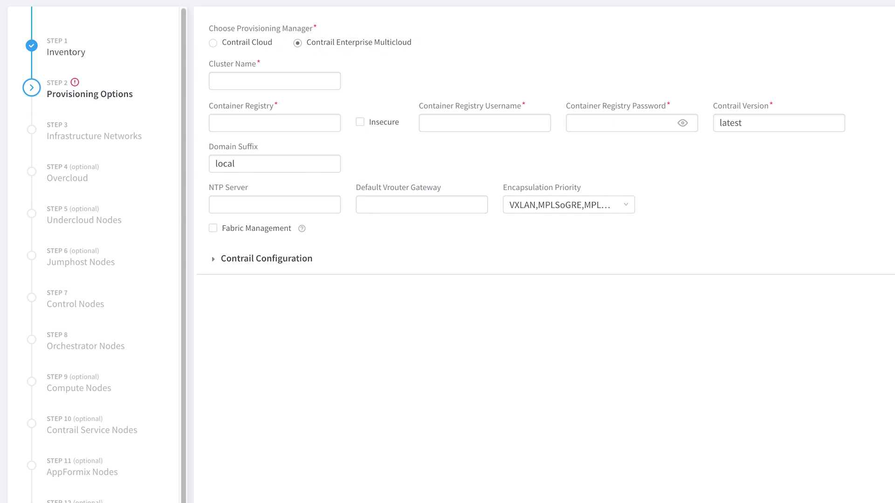
pyautogui.click(250, 80)
pyautogui.write('my-clus')
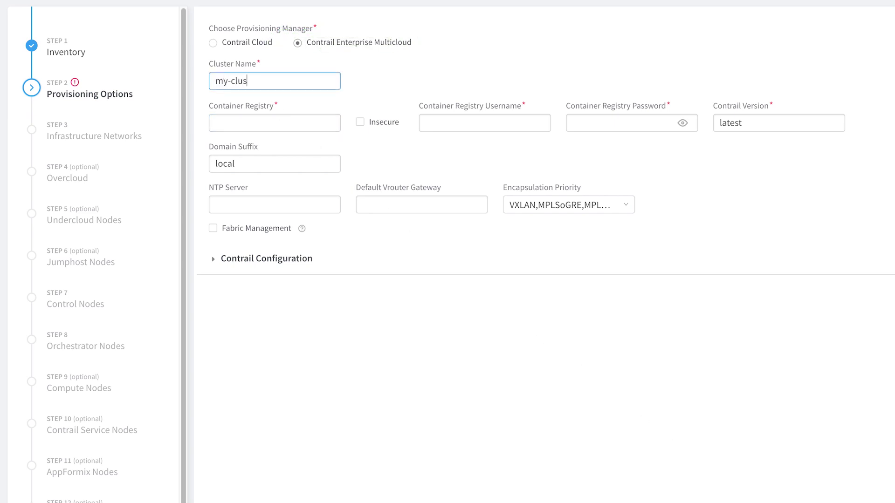
pyautogui.write('ter')
pyautogui.press('Tab')
pyautogui.write('hub.juniper.net/co')
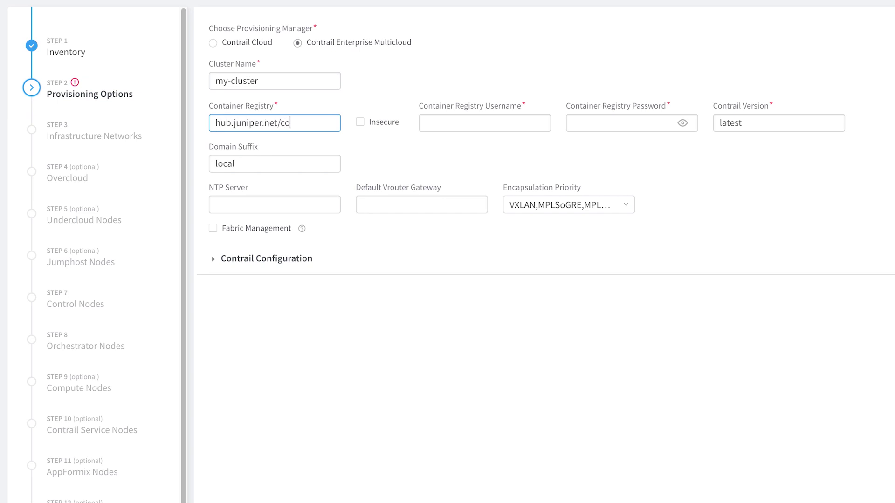
pyautogui.write('ntrail')
pyautogui.click(485, 123)
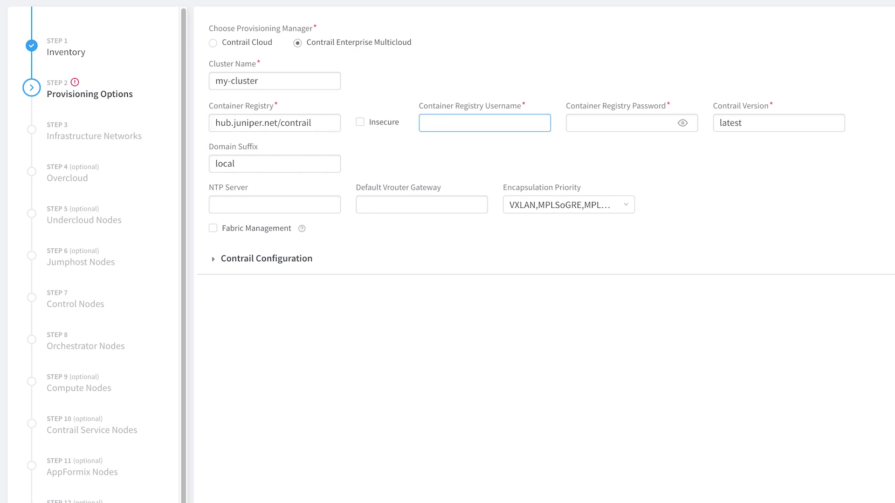
pyautogui.write('JNPR-user')
pyautogui.press('Tab')
pyautogui.write('••••••••••')
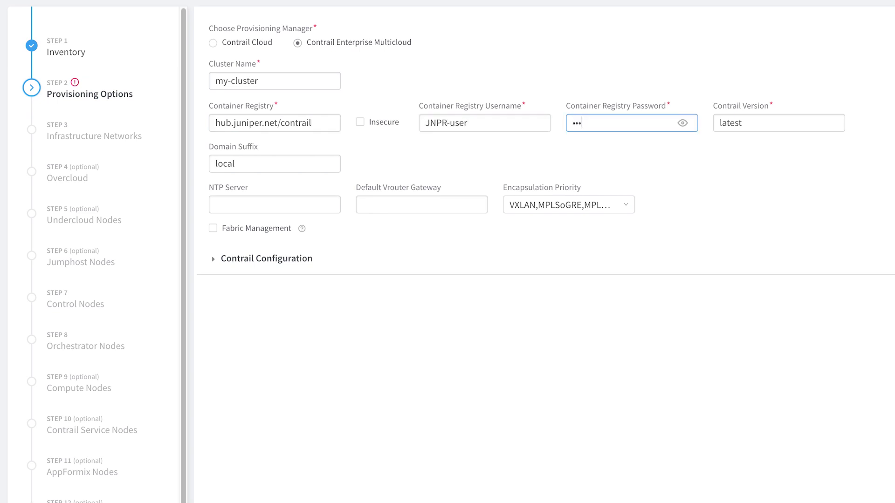
# Step: Set Contrail version 2005.62, NTP server ntp.example.net and vrouter gateway 10.1.11.2
pyautogui.press('Tab')
pyautogui.write('2005.62')
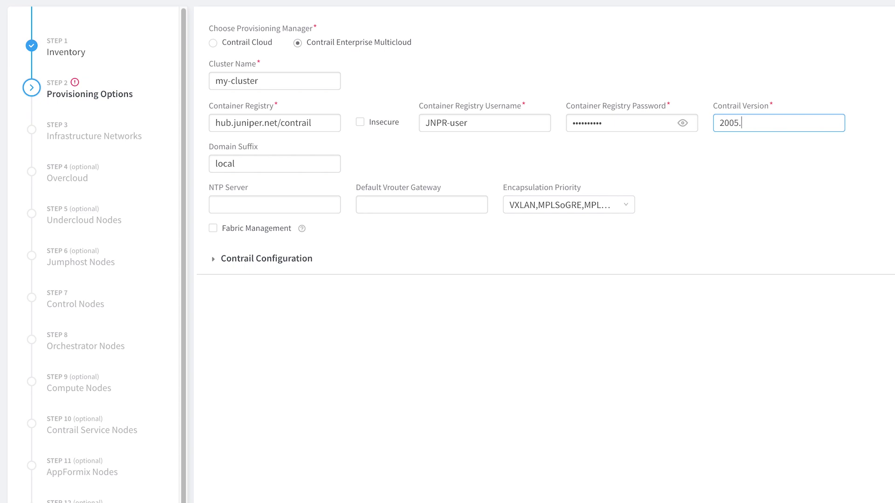
pyautogui.click(275, 205)
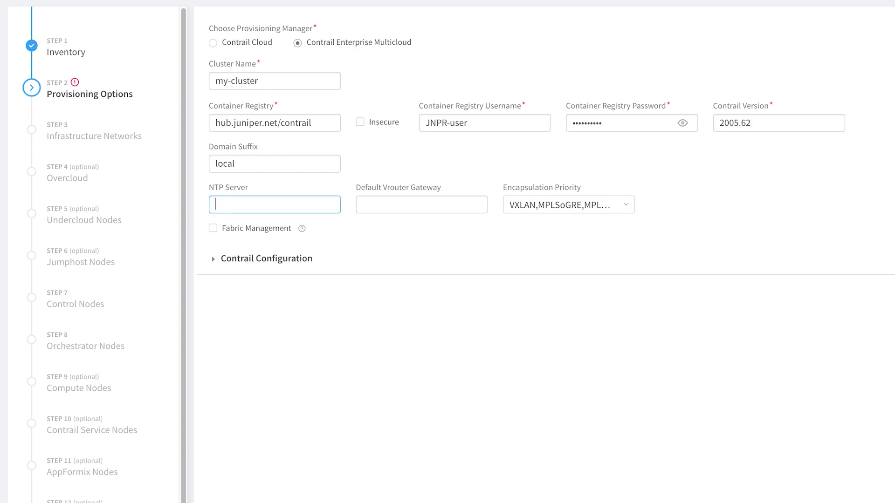
pyautogui.write('ntp.example.net')
pyautogui.press('Tab')
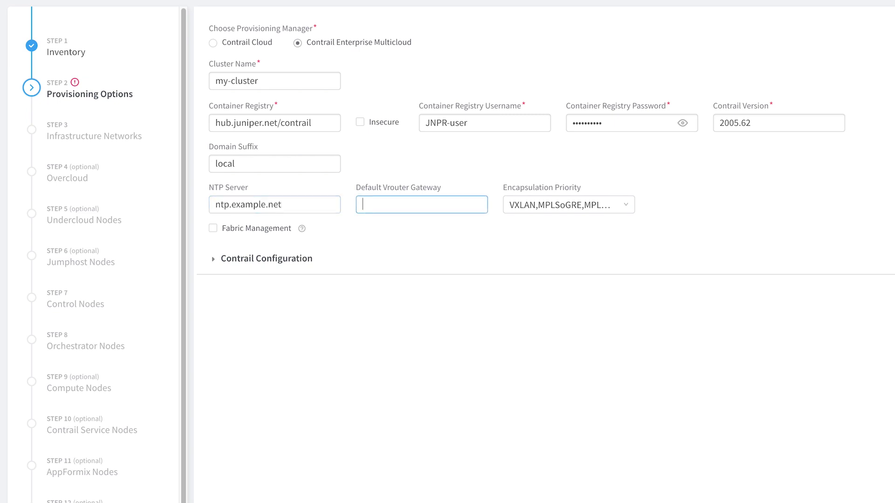
pyautogui.write('10.1.11.2')
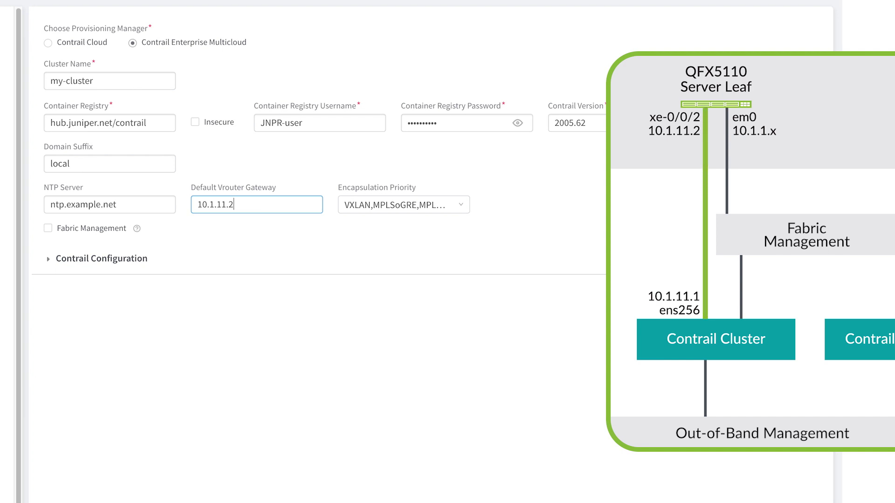
# Step: Set encapsulation priority to VXLAN,MPLSoUDP,MPLSoGRE and enable fabric management
pyautogui.click(462, 205)
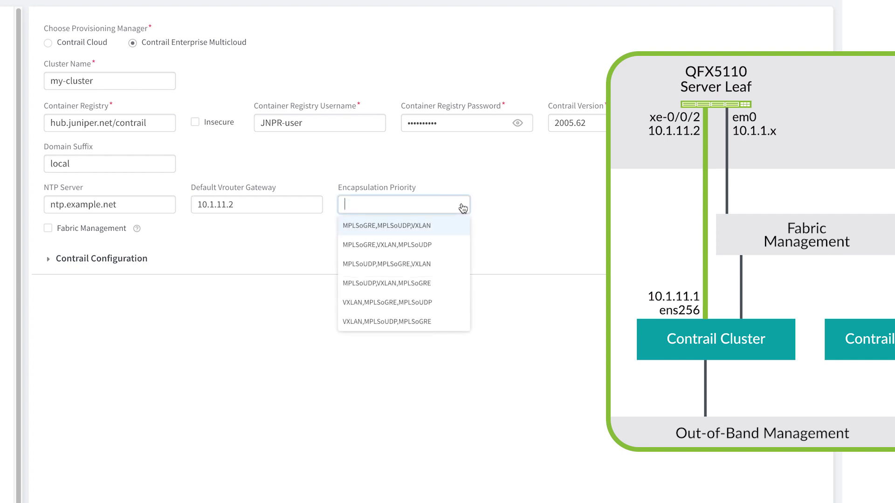
pyautogui.click(444, 327)
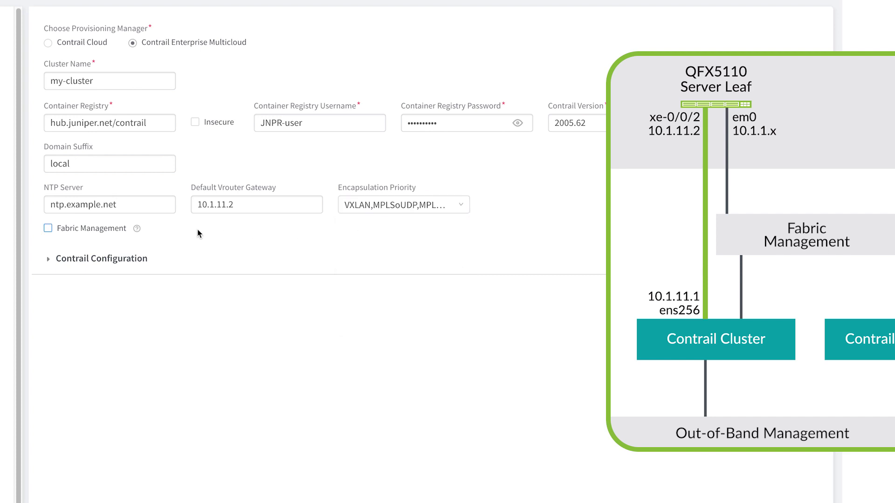
pyautogui.click(49, 229)
# Step: Add Contrail Configuration entries CONTROL_NODES=10.1.11.1, PHYSICAL_INTERFACE=ens256 and TSN_NODES=10.1.11.1
pyautogui.click(50, 260)
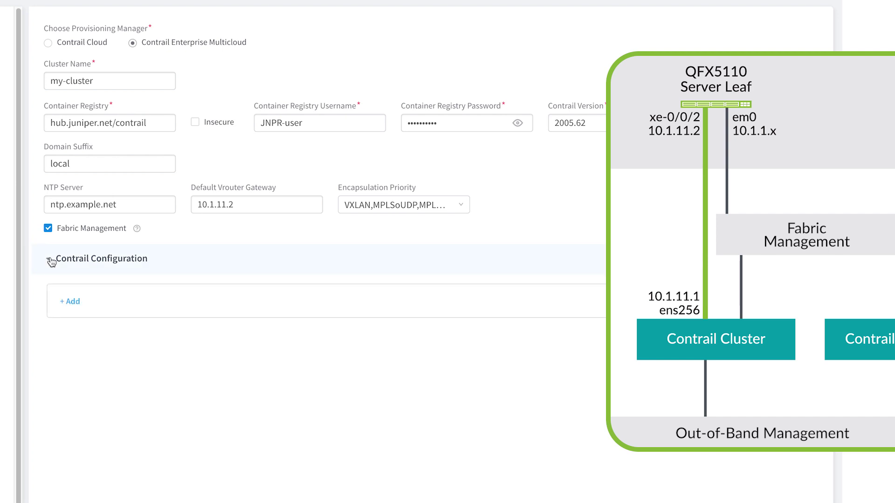
pyautogui.click(70, 303)
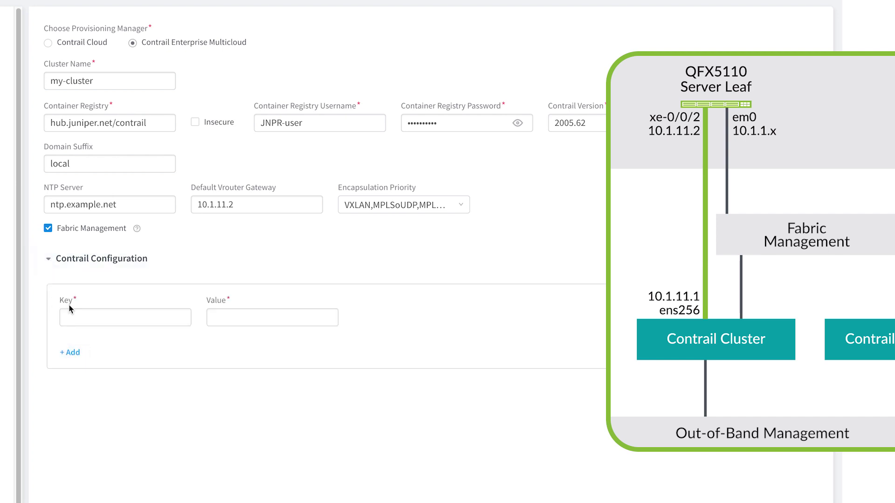
pyautogui.click(85, 325)
pyautogui.write('CONT')
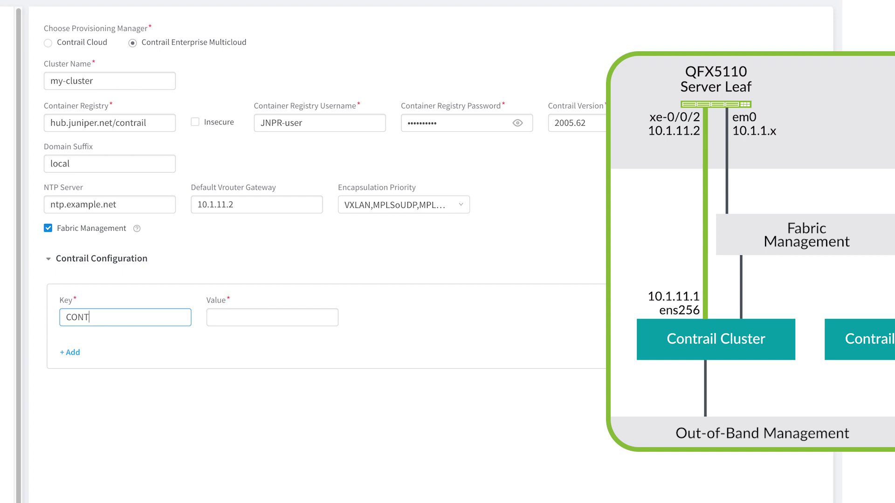
pyautogui.write('ROL_NODES')
pyautogui.press('Tab')
pyautogui.write('10.1.11.1')
pyautogui.press('Tab')
pyautogui.press('Return')
pyautogui.write('PH')
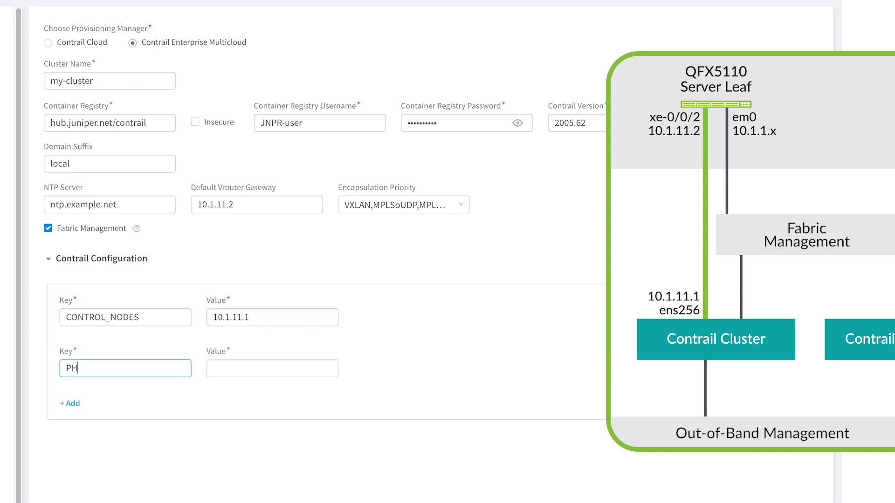
pyautogui.write('YSICAL_INTERFACE')
pyautogui.press('Tab')
pyautogui.write('ens256')
pyautogui.press('Tab')
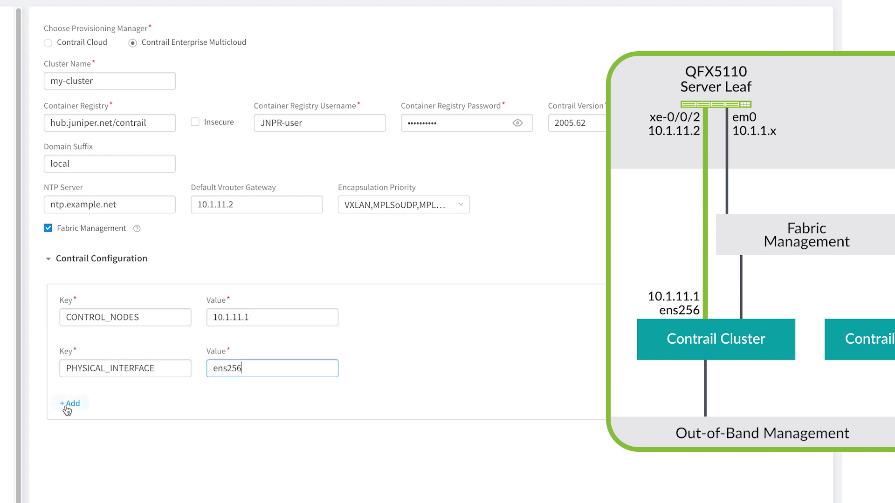
pyautogui.press('Return')
pyautogui.write('TSN_NODES')
pyautogui.press('Tab')
pyautogui.write('10.1.11.1')
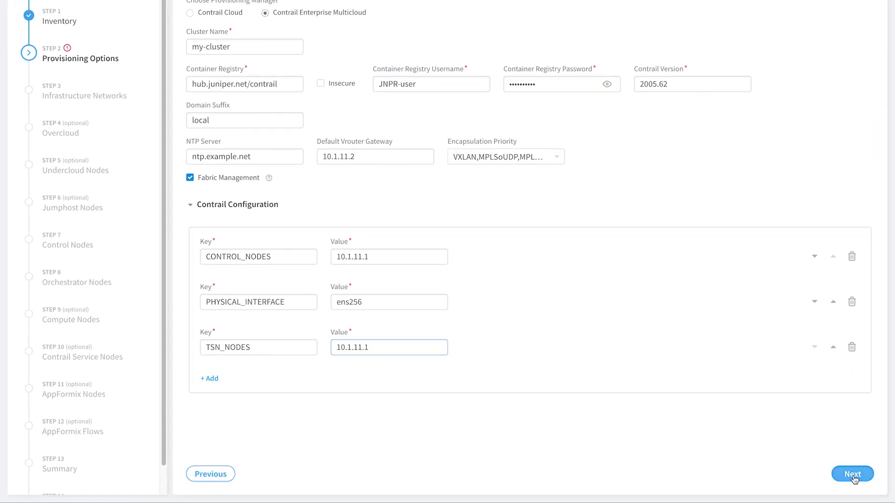
# Step: Go to the Control Nodes step and assign contrail-cluster as a control node
pyautogui.click(853, 474)
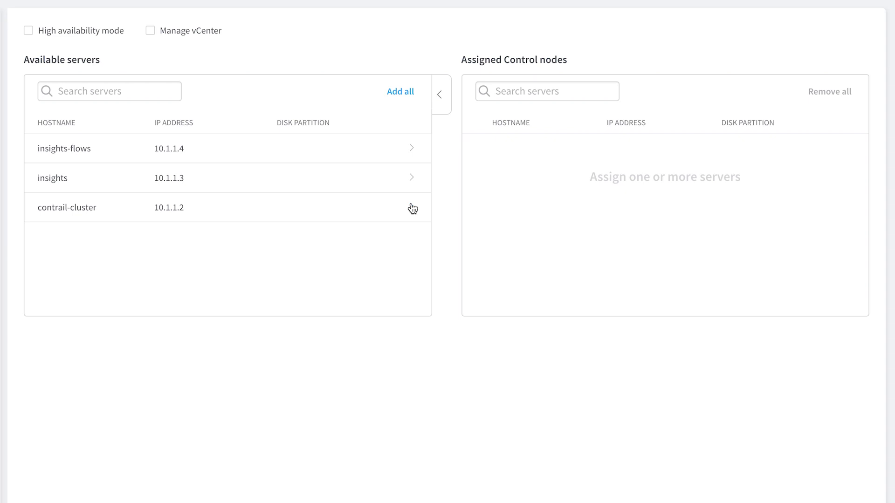
pyautogui.click(412, 208)
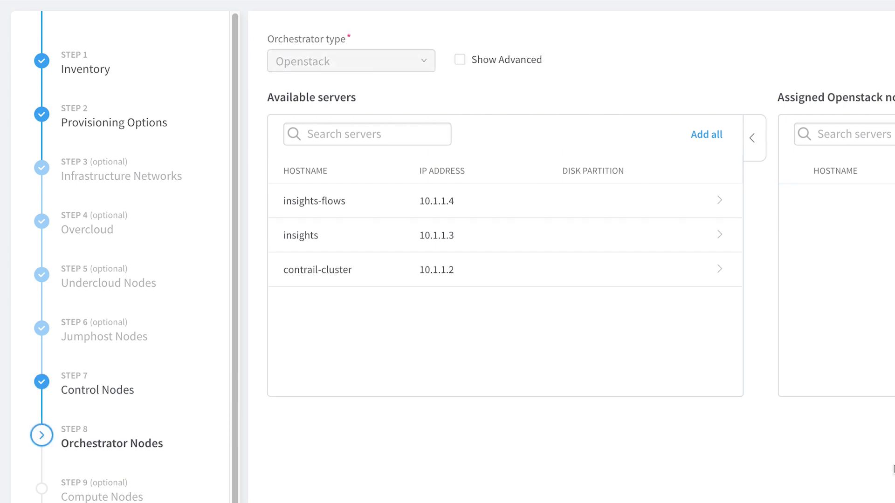
# Step: Show advanced settings and add Kolla globals enable_haproxy=no and enable_ironic=no
pyautogui.click(460, 59)
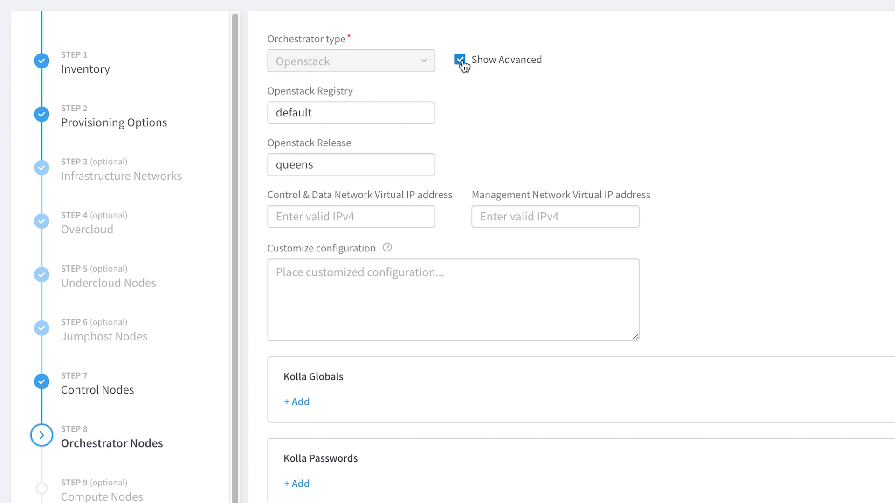
pyautogui.click(297, 402)
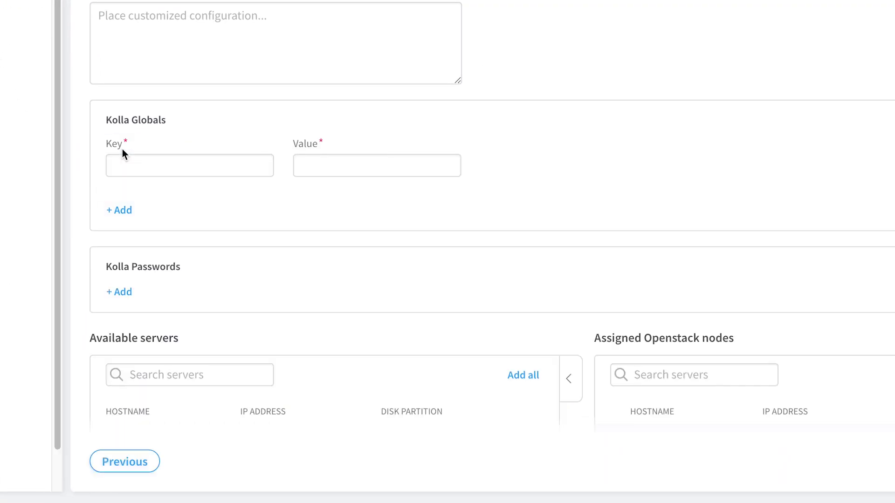
pyautogui.click(134, 171)
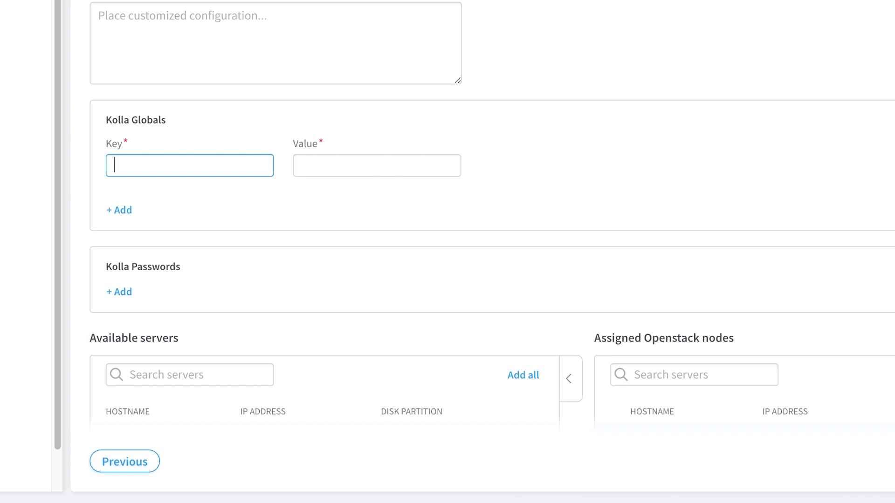
pyautogui.write('enable_haproxy')
pyautogui.press('Tab')
pyautogui.write('no')
pyautogui.click(120, 210)
pyautogui.write('enable_ironic')
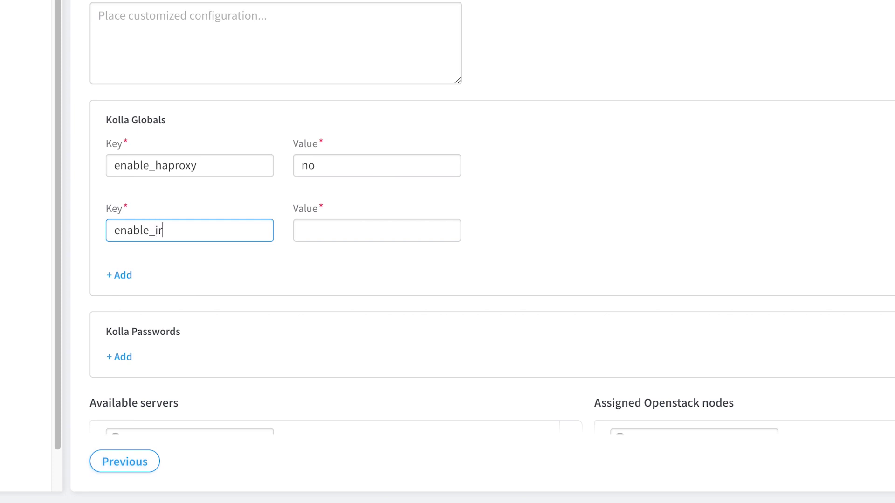
pyautogui.press('Tab')
pyautogui.write('no')
# Step: Add Kolla globals enable_swift=yes and swift_disk_partition_size=20GB
pyautogui.click(120, 275)
pyautogui.write('enable_swift')
pyautogui.press('Tab')
pyautogui.write('yes')
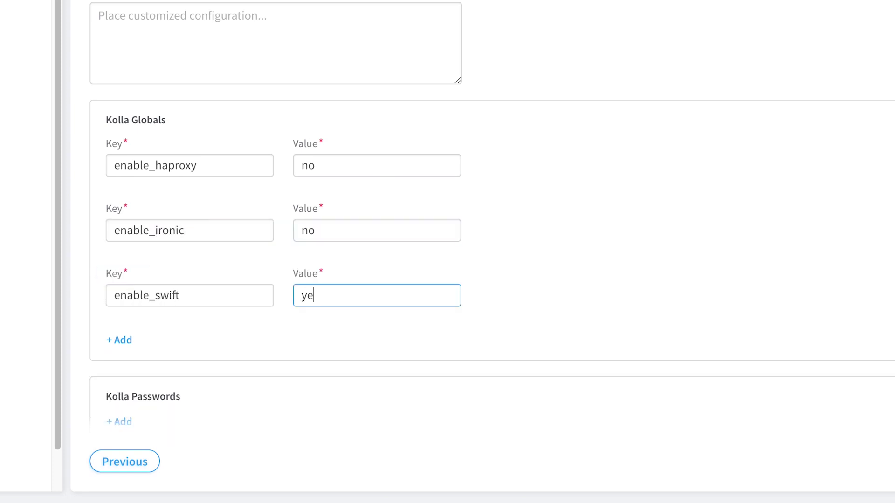
pyautogui.click(123, 341)
pyautogui.write('swift_disk_partition_size')
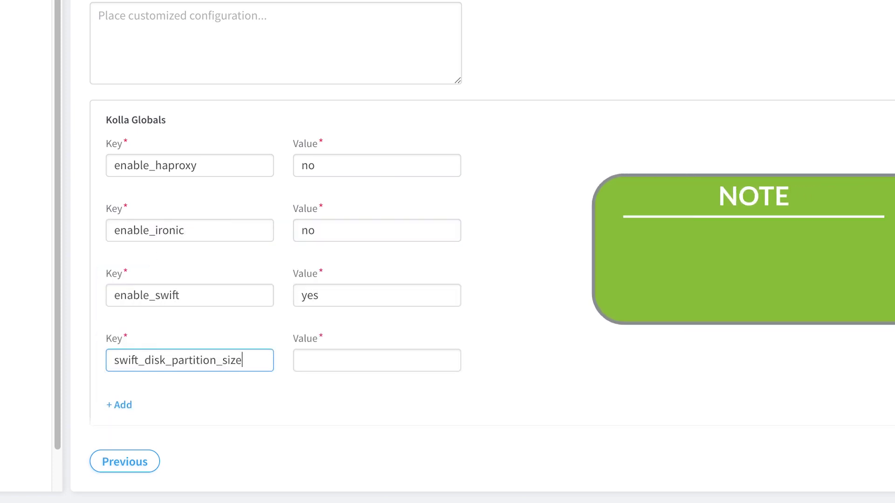
pyautogui.press('Tab')
pyautogui.write('20GB')
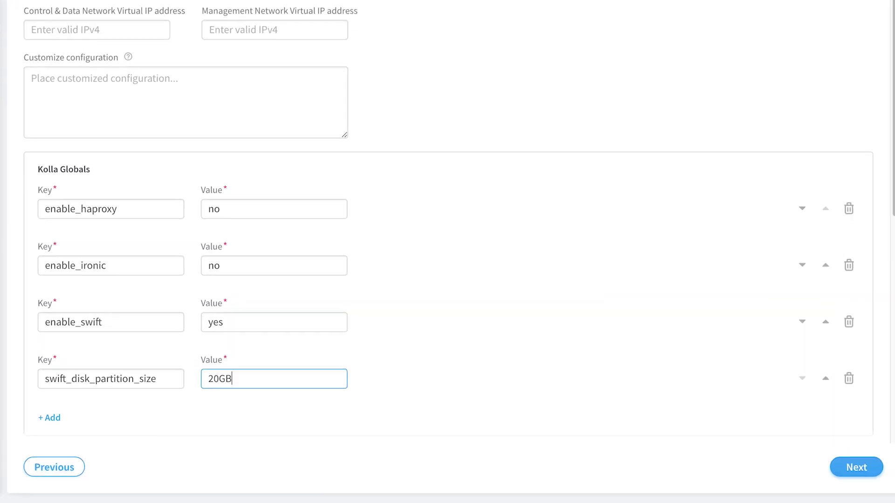
# Step: Assign contrail-cluster as the Openstack node and continue to Compute Nodes
pyautogui.moveTo(890, 113); pyautogui.dragTo(890, 322)
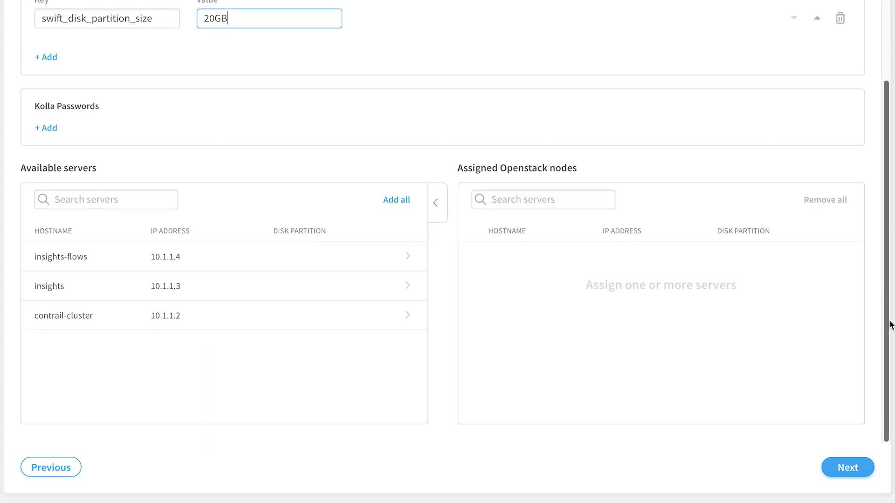
pyautogui.click(409, 318)
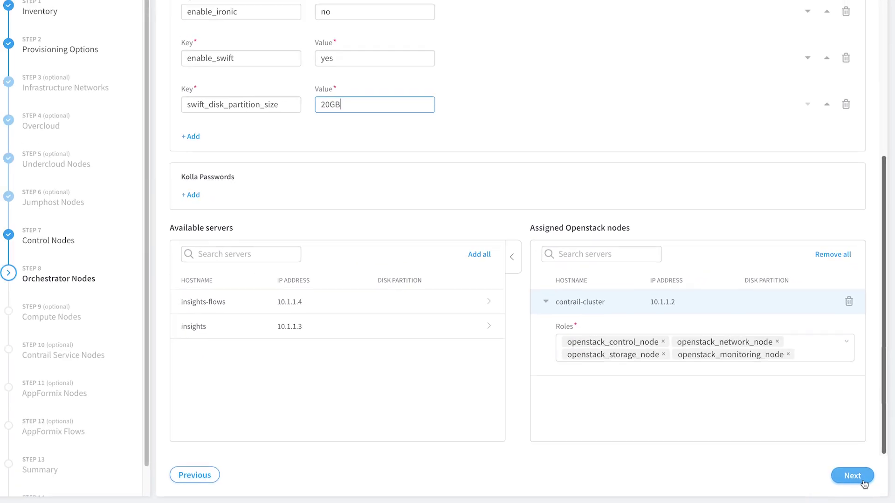
pyautogui.click(863, 483)
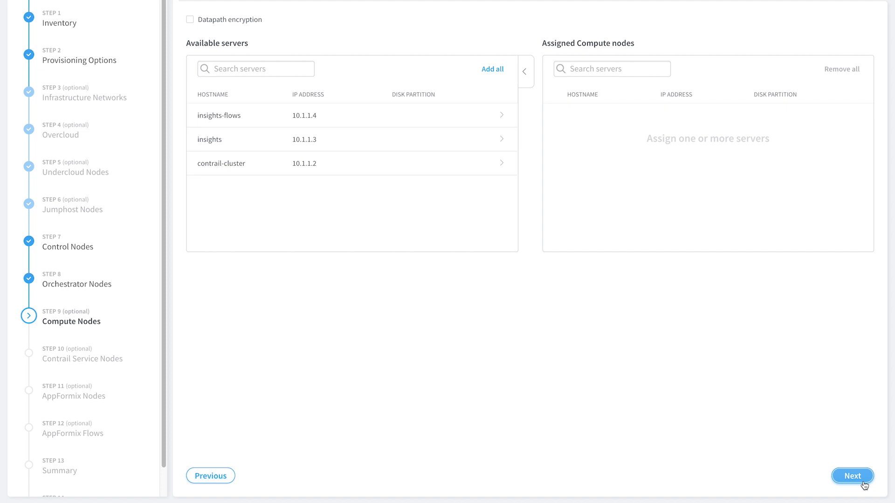
# Step: Assign contrail-cluster as a compute node with vrouter gateway 10.1.11.2, and also as a Contrail service node
pyautogui.click(500, 165)
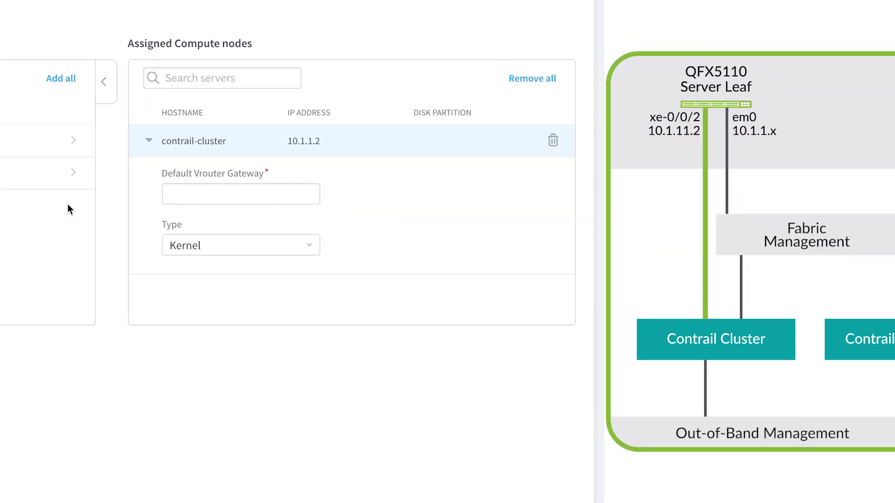
pyautogui.click(172, 195)
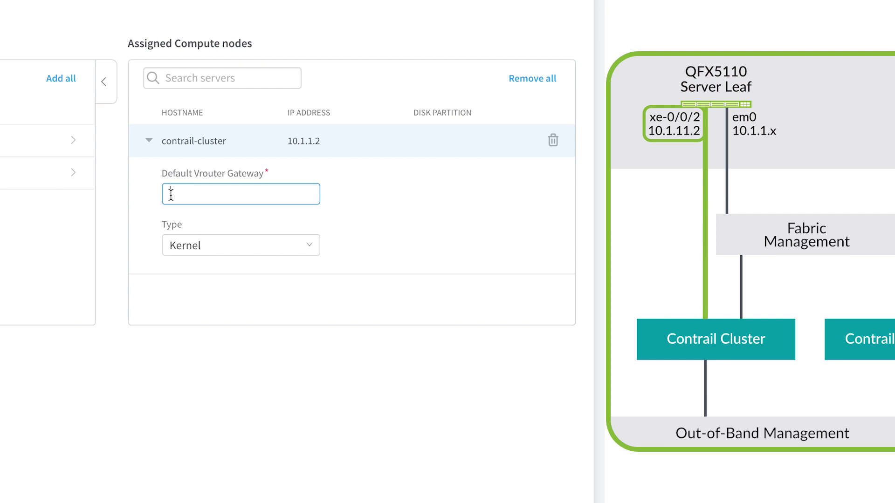
pyautogui.write('10.1.11.2')
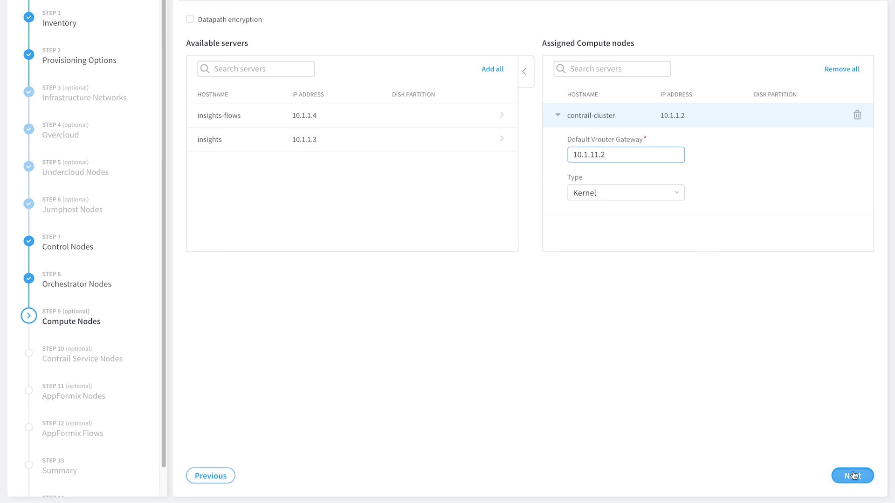
pyautogui.click(854, 475)
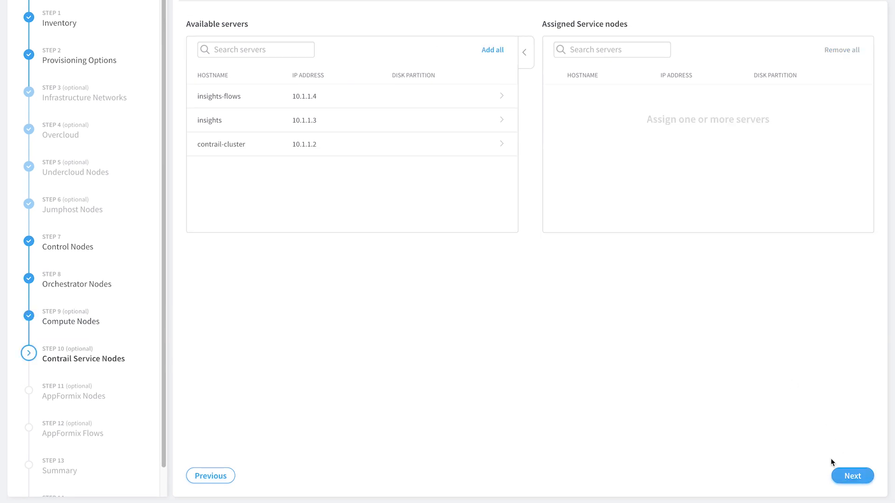
pyautogui.click(501, 146)
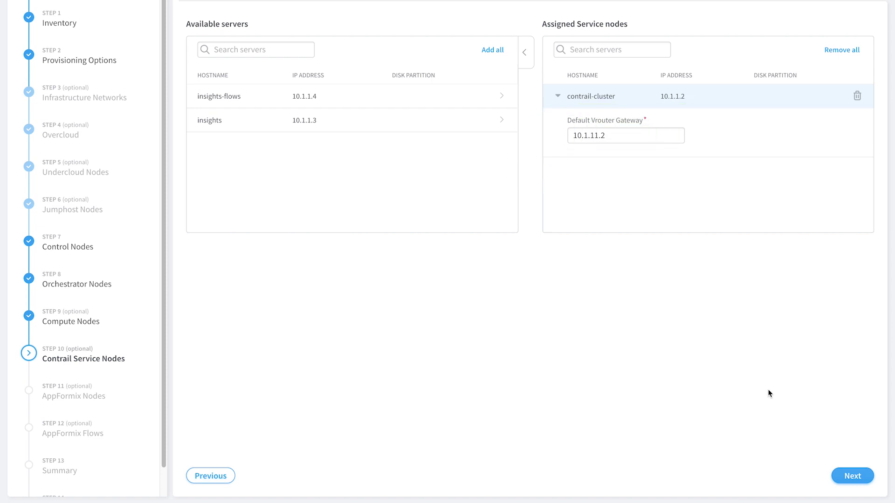
# Step: Assign insights and insights-flows as AppFormix nodes
pyautogui.click(863, 483)
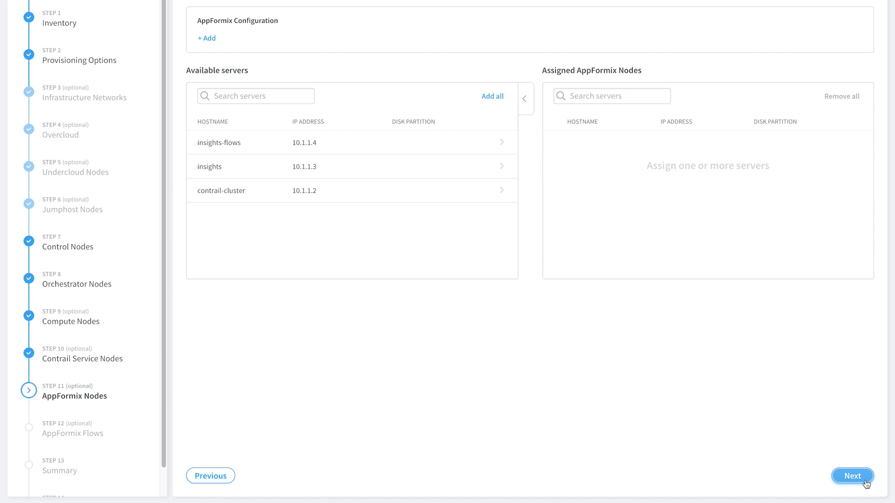
pyautogui.click(502, 167)
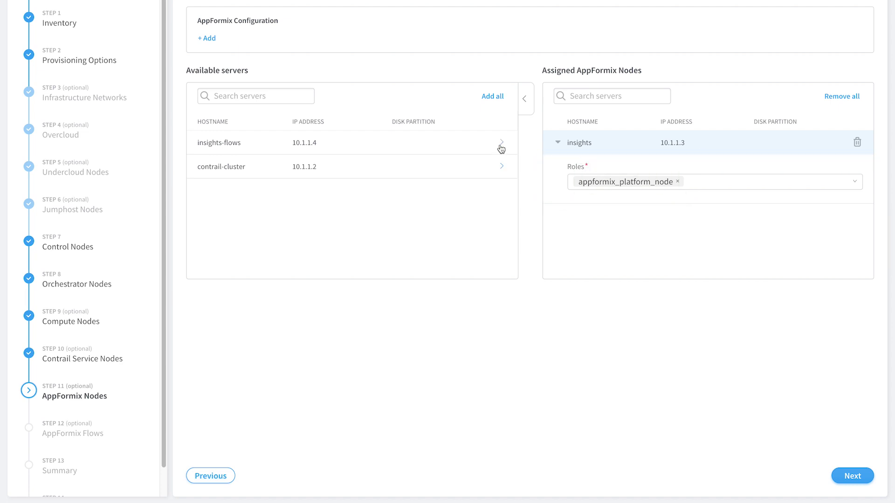
pyautogui.click(503, 143)
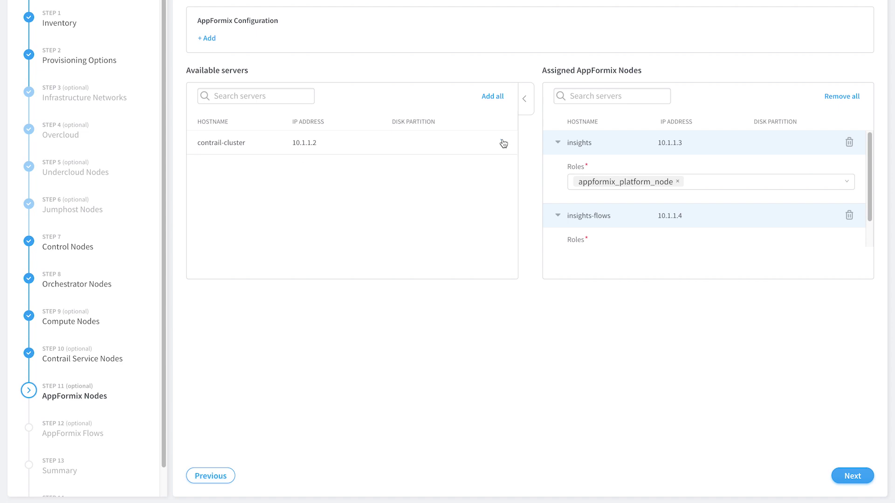
# Step: Swap insights-flows' role from appformix_platform_node to appformix_bare_host_node, then continue to AppFormix Flows
pyautogui.scroll(-1, 873, 175)
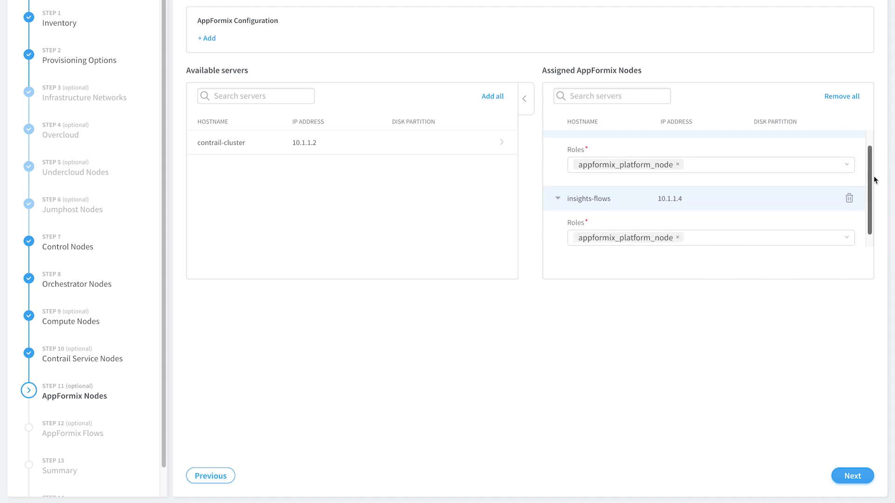
pyautogui.click(847, 225)
pyautogui.click(824, 206)
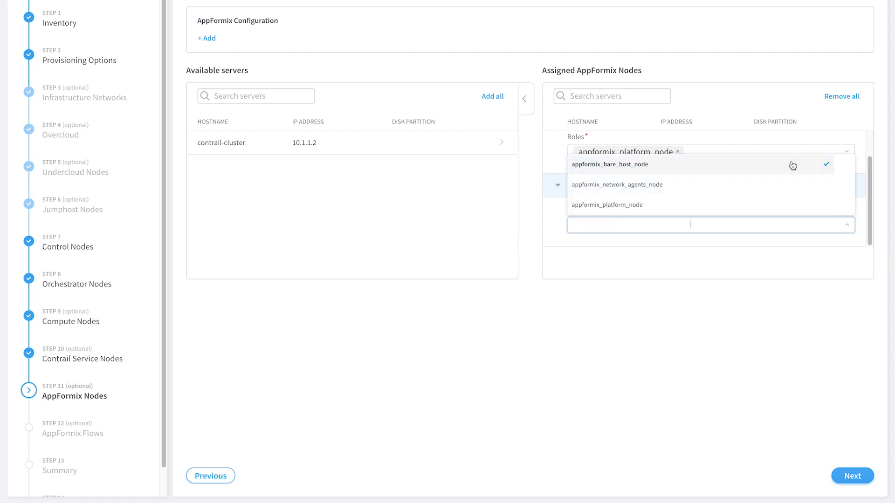
pyautogui.click(792, 165)
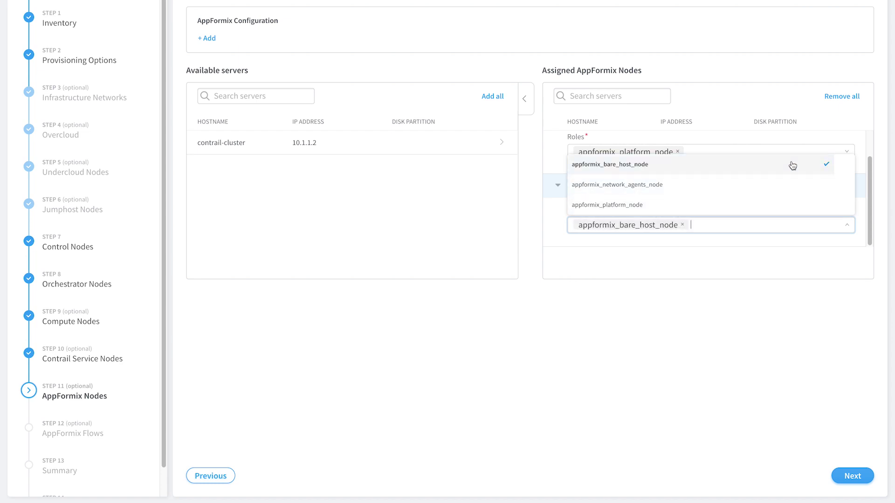
pyautogui.click(877, 373)
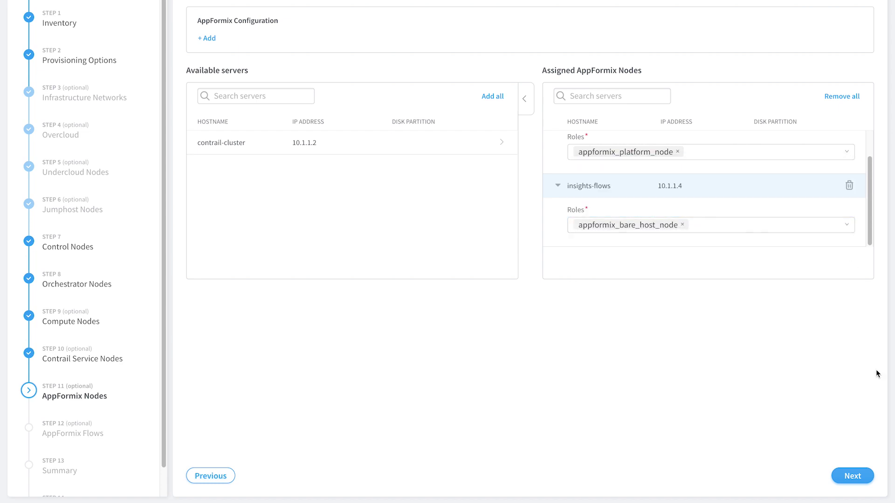
pyautogui.click(858, 480)
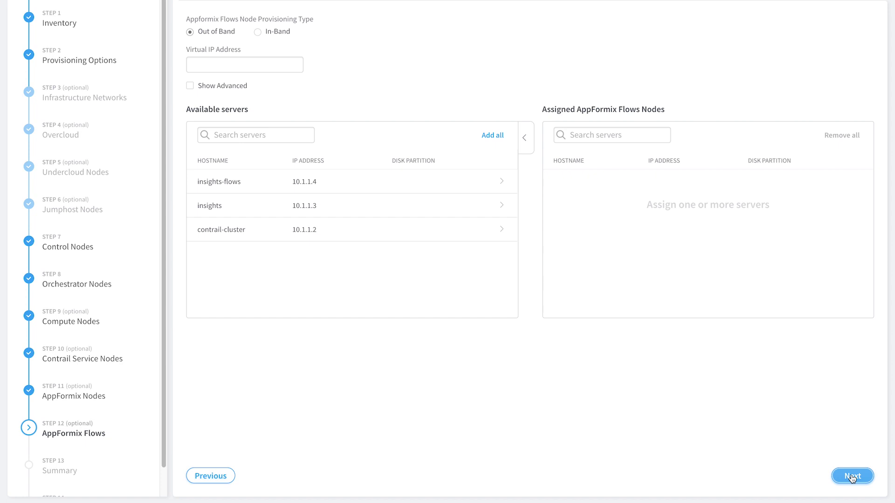
# Step: Assign insights-flows as the AppFormix Flows node with virtual IP 10.1.1.5, then go to Summary
pyautogui.click(501, 182)
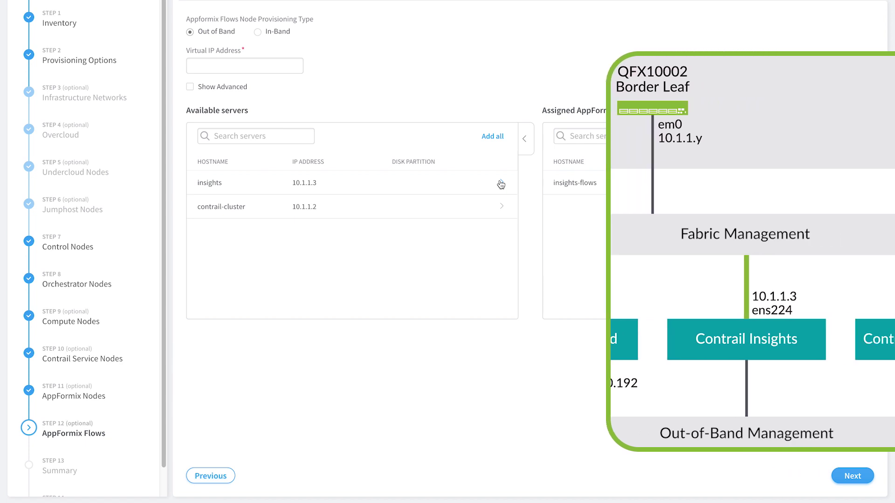
pyautogui.click(256, 66)
pyautogui.write('10.1.1.5')
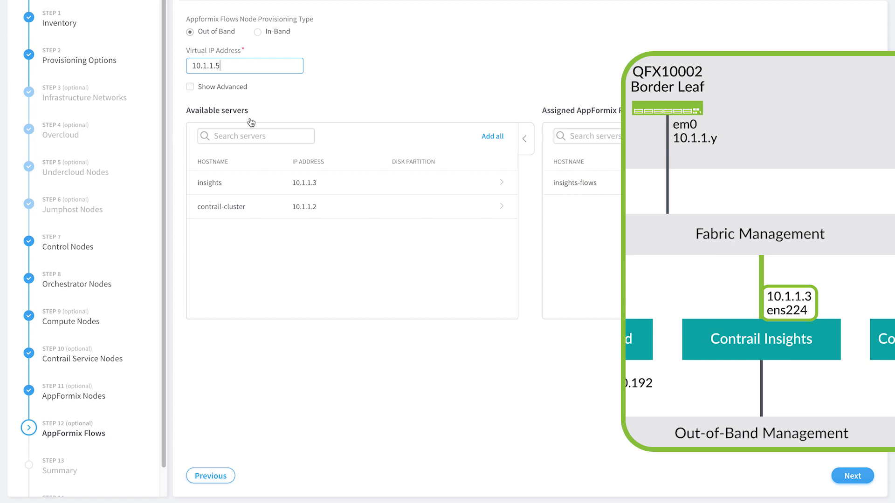
pyautogui.click(854, 478)
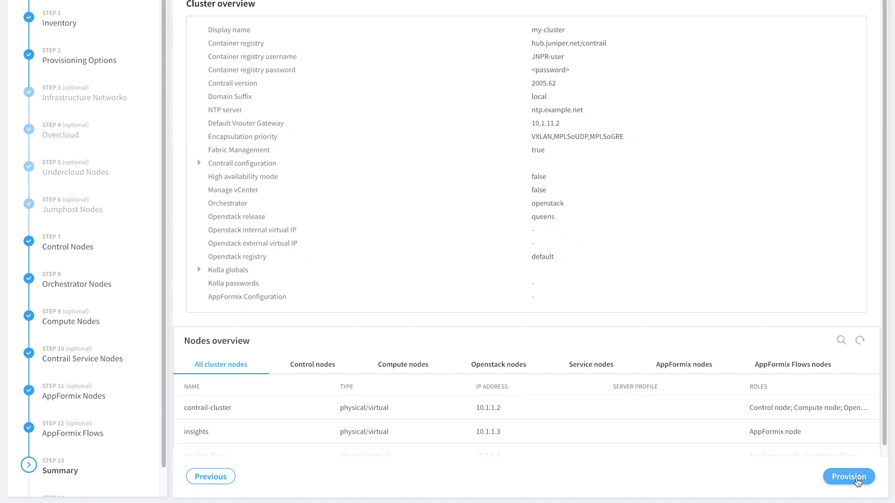
# Step: Review the control, compute, OpenStack, service and AppFormix node lists, then provision my-cluster
pyautogui.click(312, 364)
pyautogui.click(397, 369)
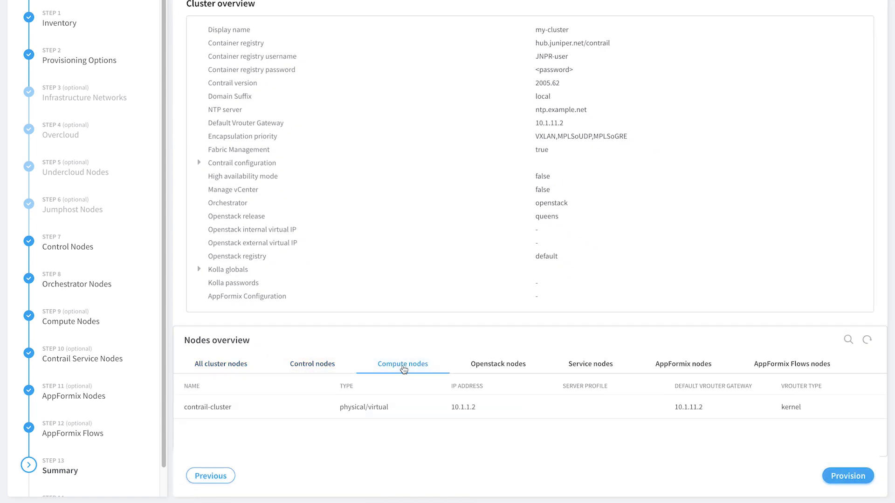
pyautogui.click(490, 366)
pyautogui.click(588, 367)
pyautogui.click(662, 369)
pyautogui.click(774, 369)
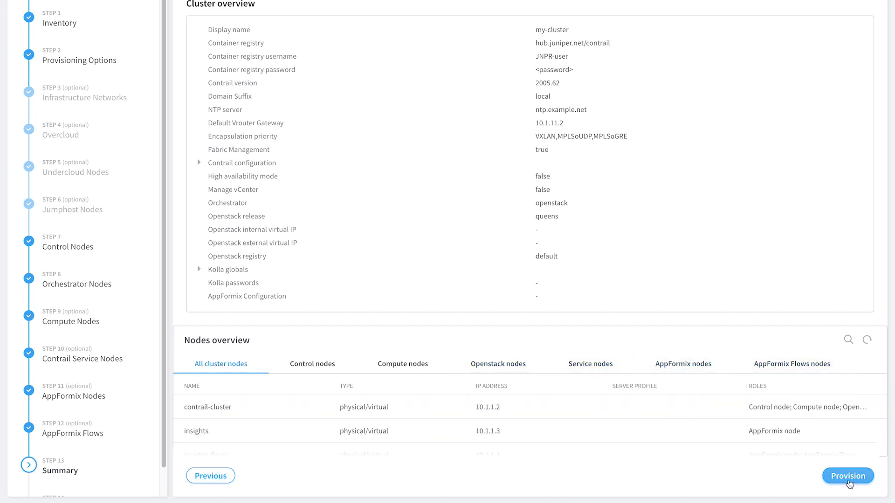
pyautogui.click(853, 483)
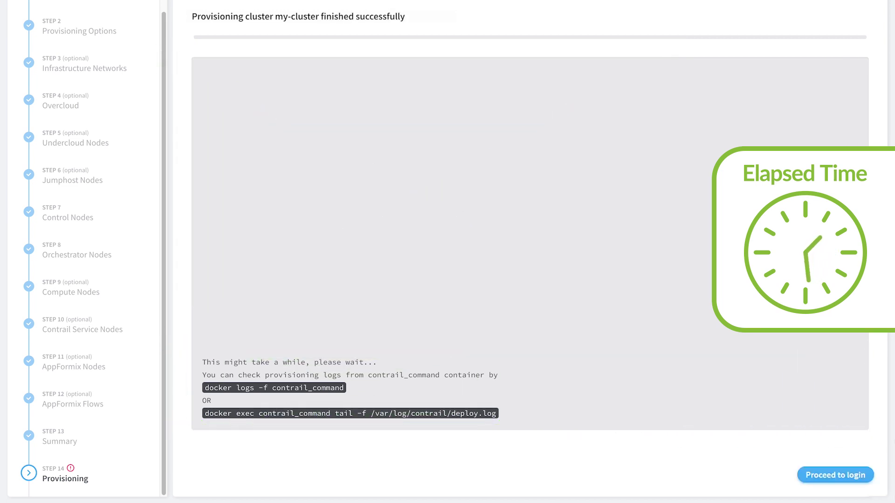
# Step: Select the newly provisioned cluster on the login page and sign in with the administrator username and password
pyautogui.click(855, 482)
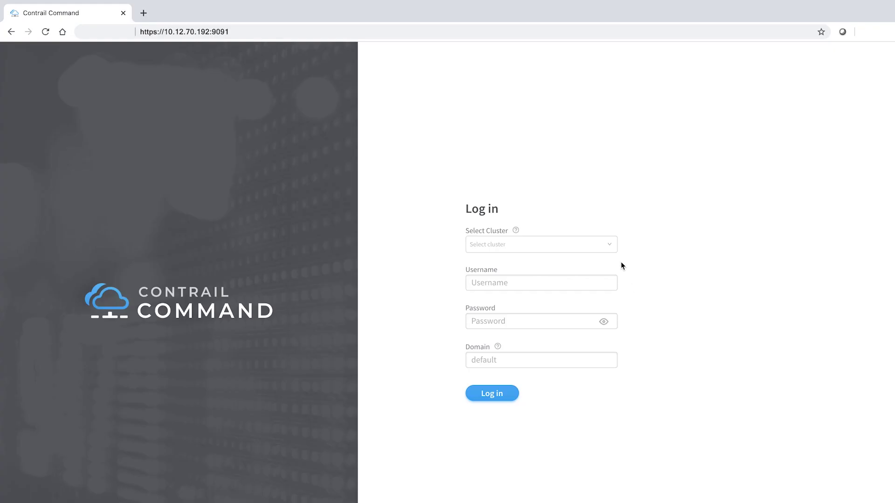
pyautogui.click(612, 249)
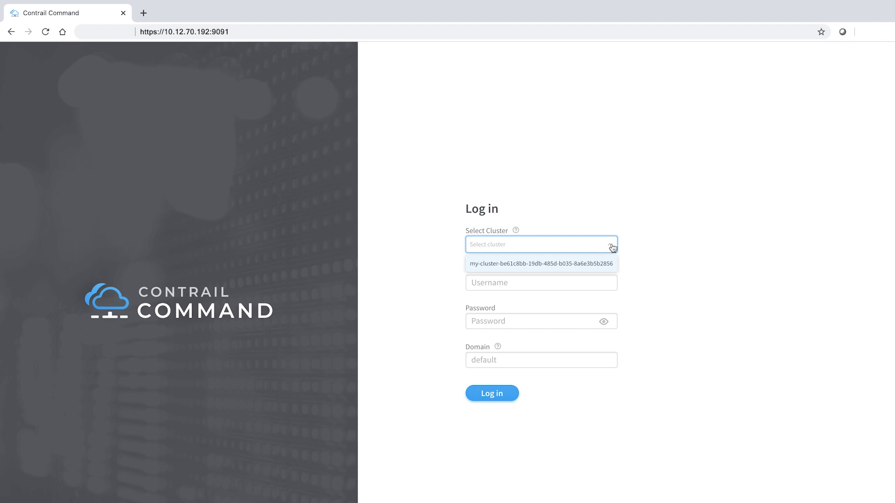
pyautogui.click(611, 264)
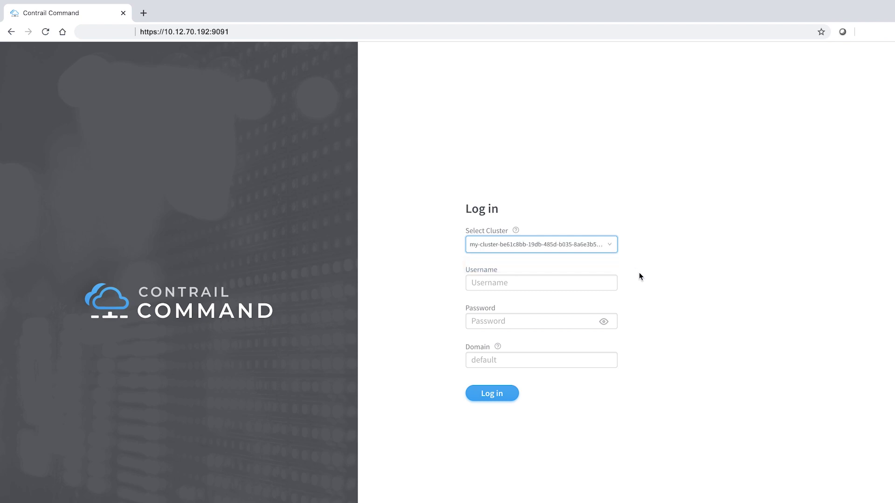
pyautogui.press('Tab')
pyautogui.write('admin')
pyautogui.press('Tab')
pyautogui.write('contrail123')
pyautogui.press('Return')
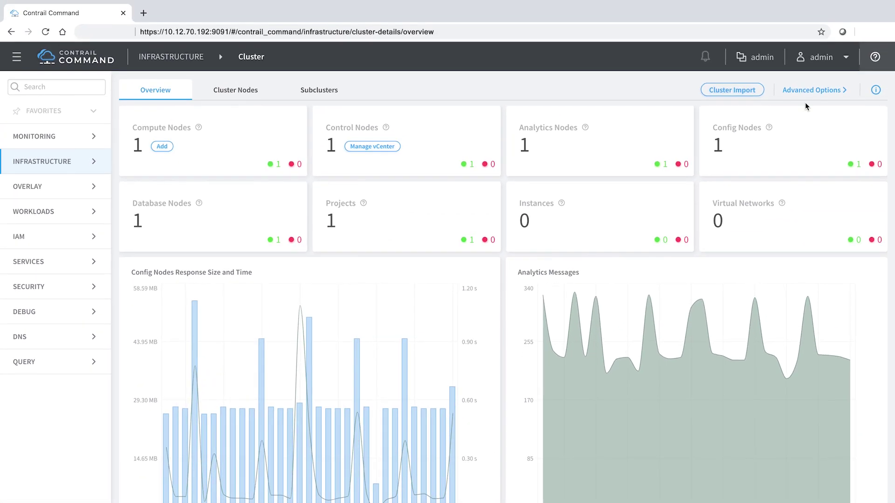
pyautogui.click(810, 89)
pyautogui.click(880, 90)
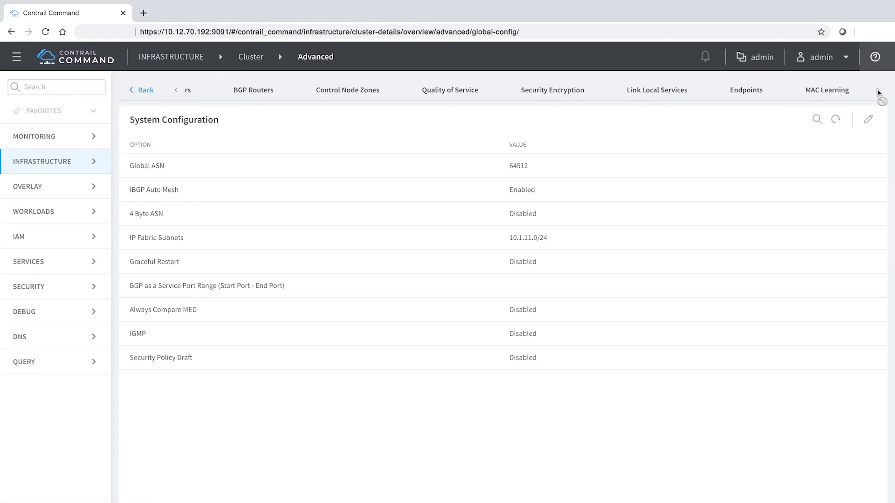
pyautogui.click(754, 95)
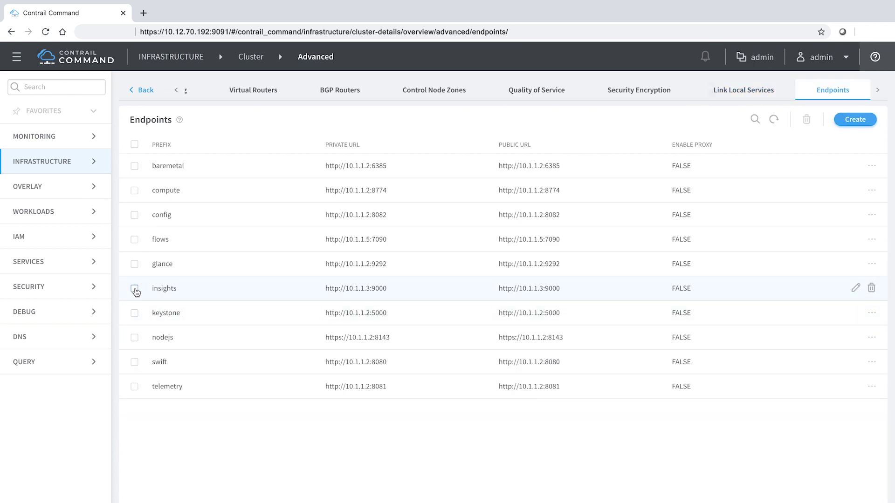
pyautogui.click(134, 289)
pyautogui.click(855, 290)
pyautogui.click(220, 185)
pyautogui.press('Left')
pyautogui.press('Left')
pyautogui.press('Left')
pyautogui.press('Left')
pyautogui.press('Left')
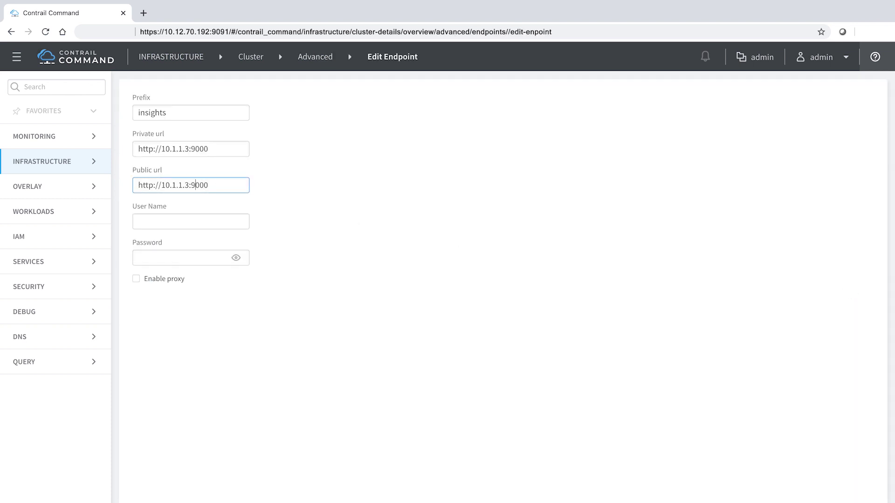
pyautogui.press('BackSpace')
pyautogui.press('BackSpace')
pyautogui.press('BackSpace')
pyautogui.press('BackSpace')
pyautogui.write('2.70.197')
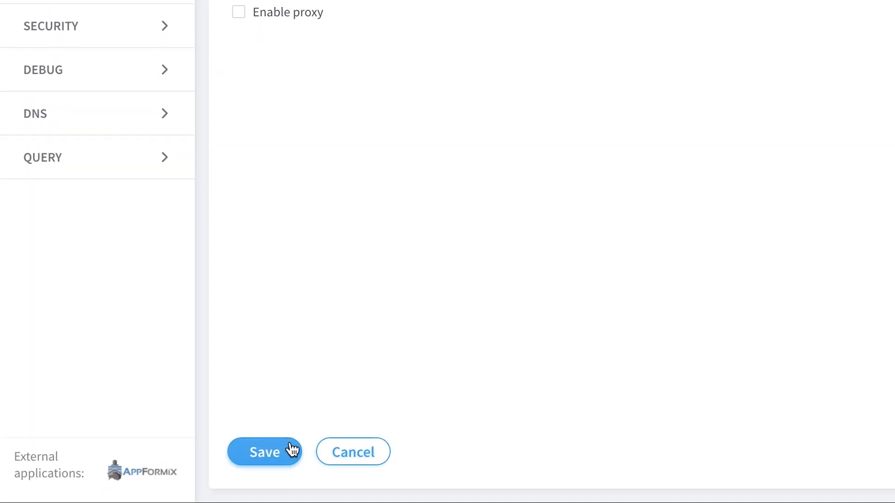
pyautogui.click(293, 451)
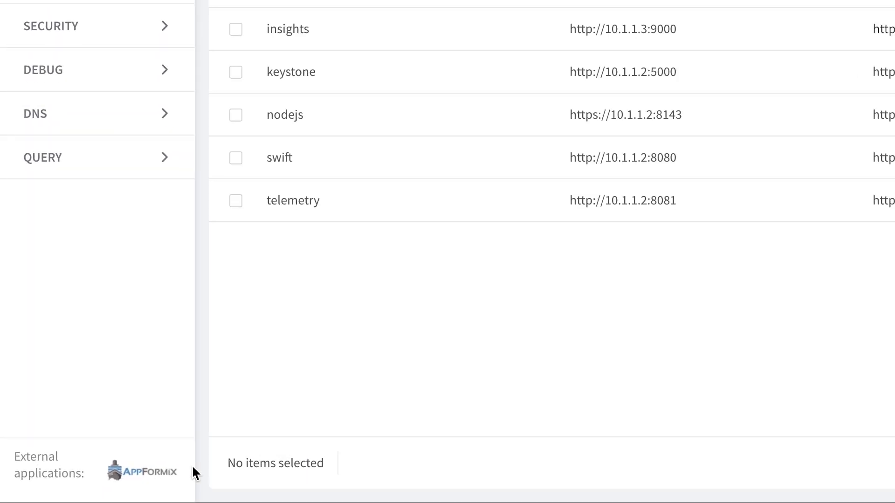
# Step: Launch AppFormix from External applications, accept the default addresses, and log in with the administrator credentials
pyautogui.click(162, 476)
pyautogui.click(458, 327)
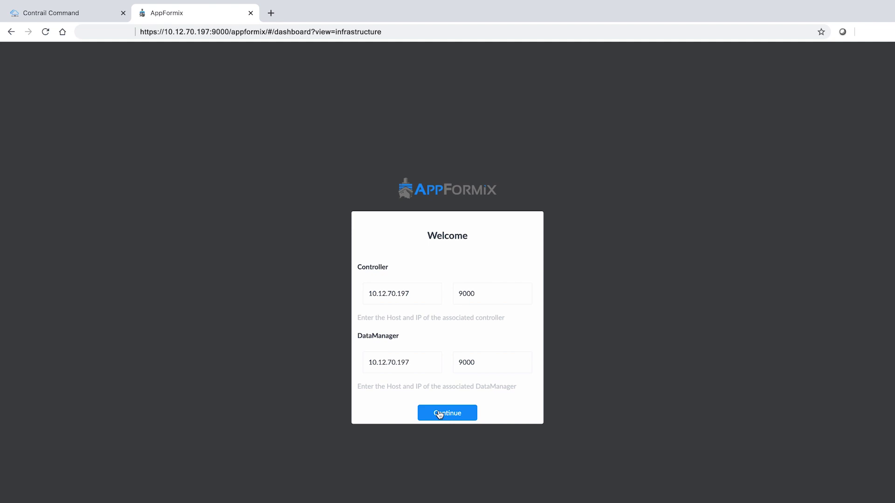
pyautogui.click(439, 414)
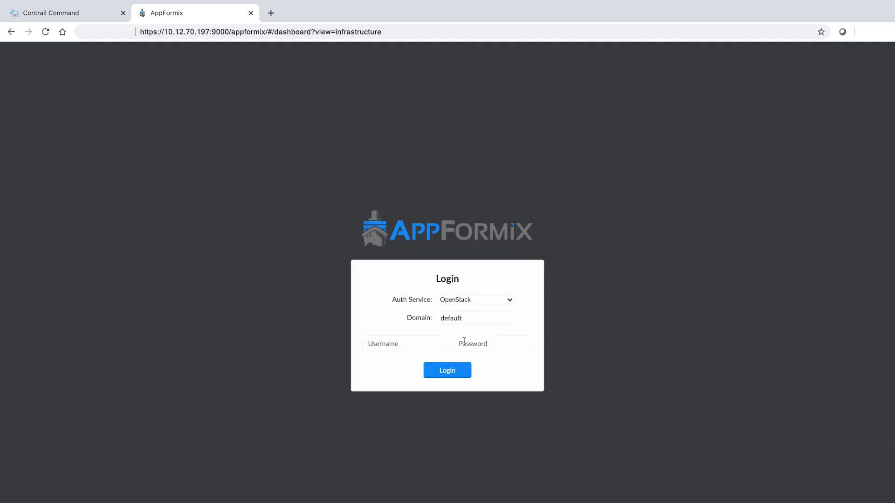
pyautogui.write('admin')
pyautogui.press('Tab')
pyautogui.write('contrail123')
pyautogui.click(454, 373)
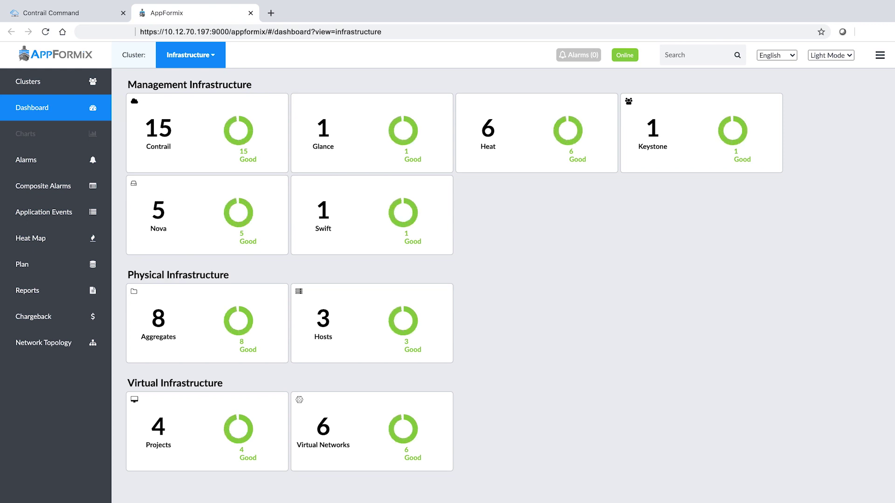